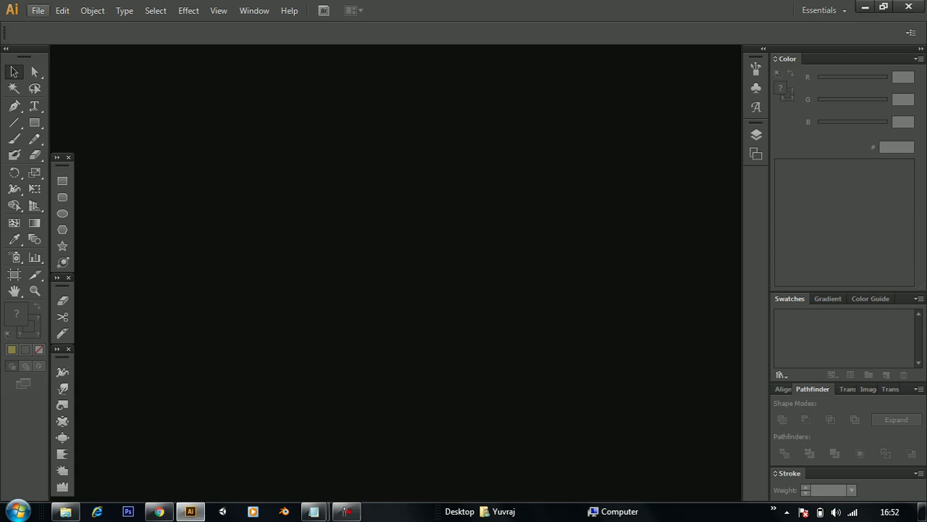
# Create a new 640 × 480 px document in landscape orientation.
pyautogui.click(38, 11)
pyautogui.click(38, 10)
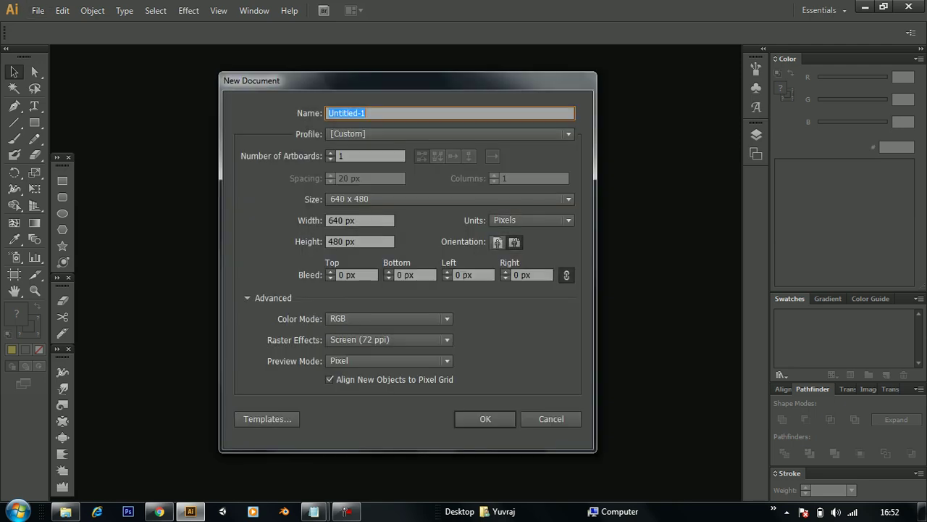
pyautogui.click(514, 242)
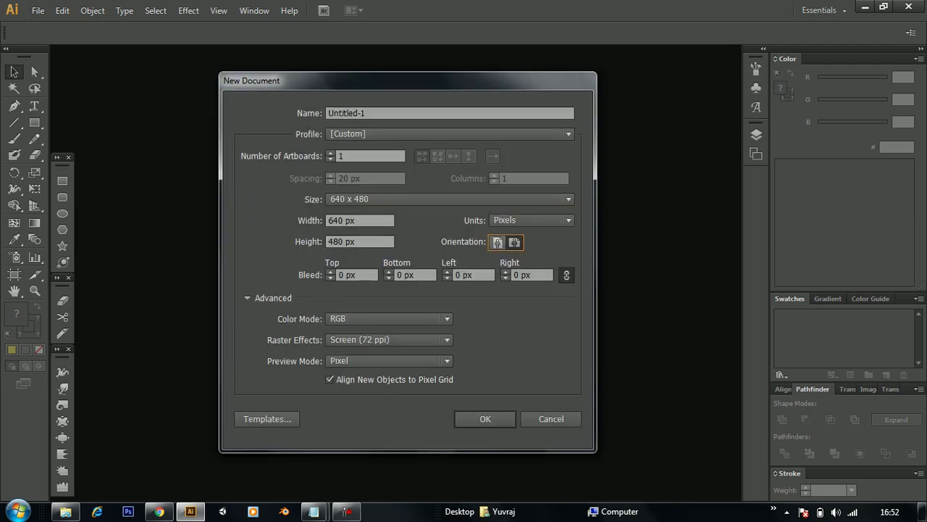
pyautogui.click(498, 242)
pyautogui.press('Return')
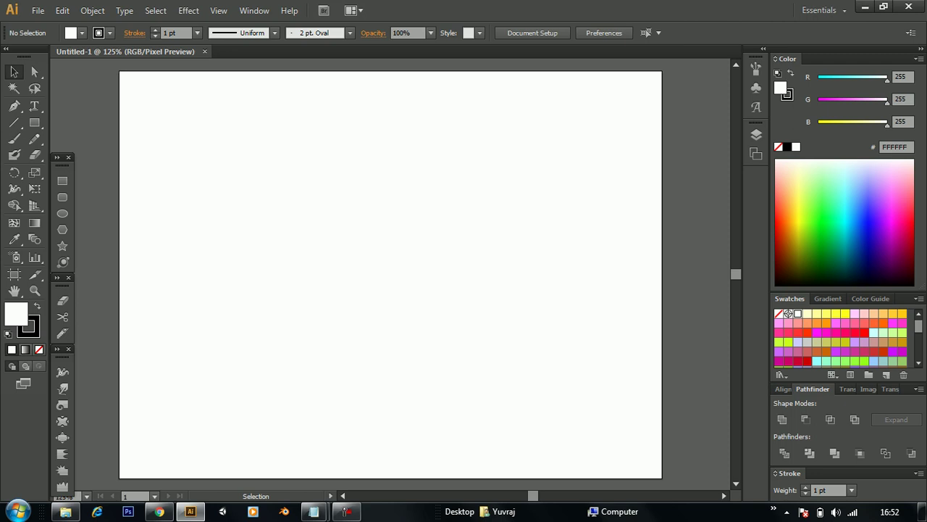
# Draw a circle and give it a black 8 pt outline.
pyautogui.click(62, 213)
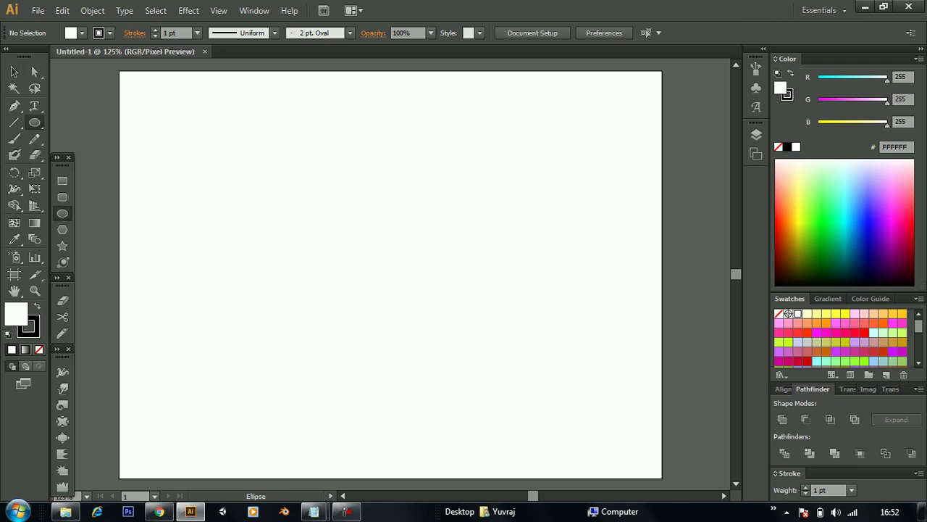
pyautogui.moveTo(263, 182); pyautogui.dragTo(379, 294)
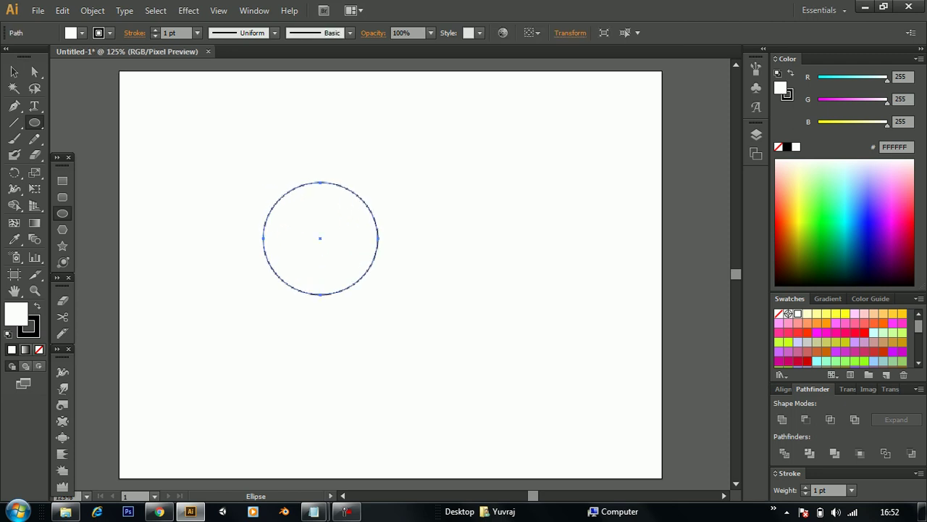
pyautogui.press('x')
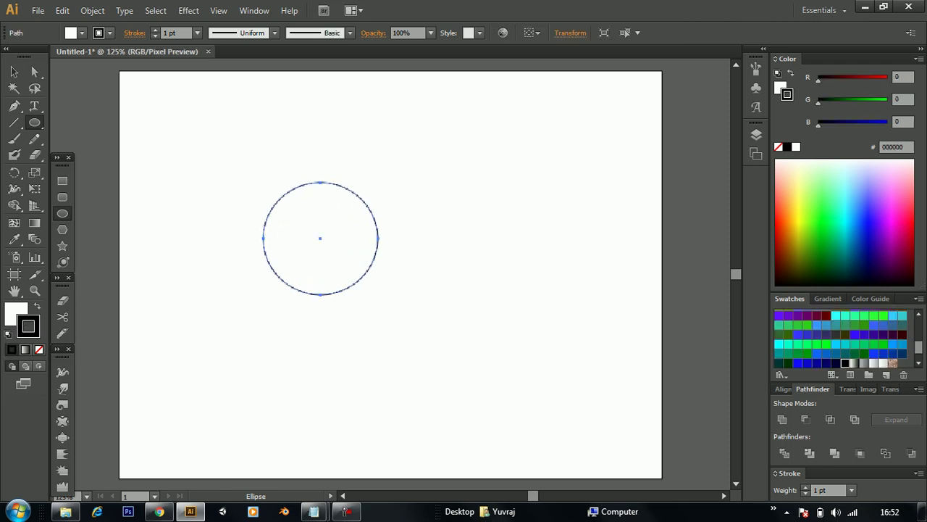
pyautogui.press('/')
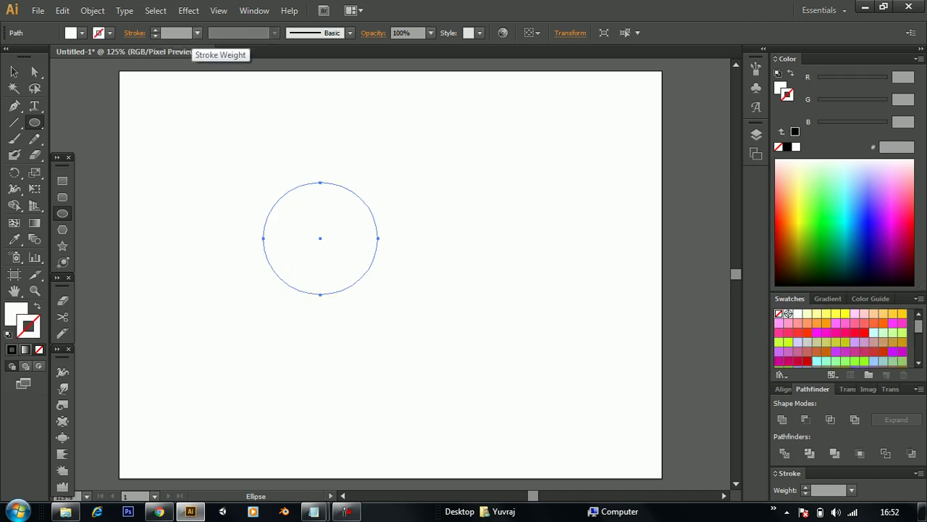
pyautogui.click(154, 30)
pyautogui.click(197, 33)
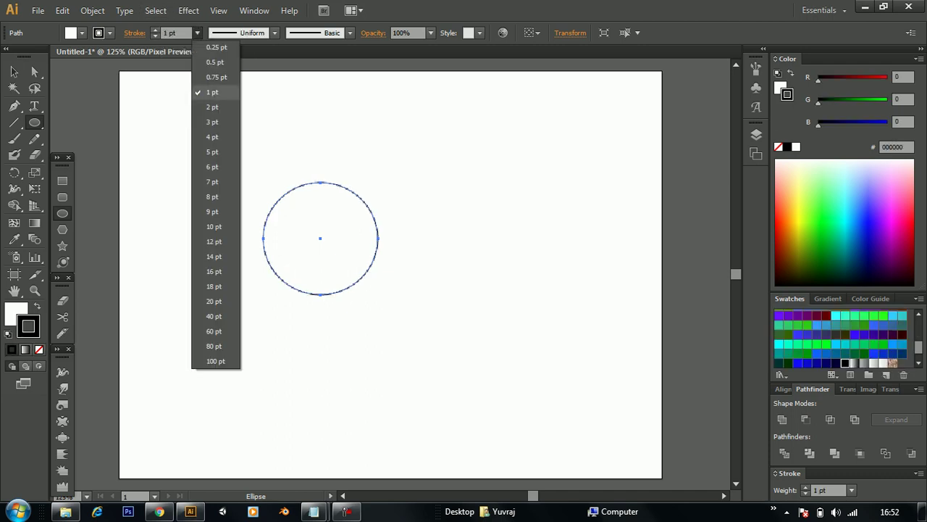
pyautogui.click(211, 197)
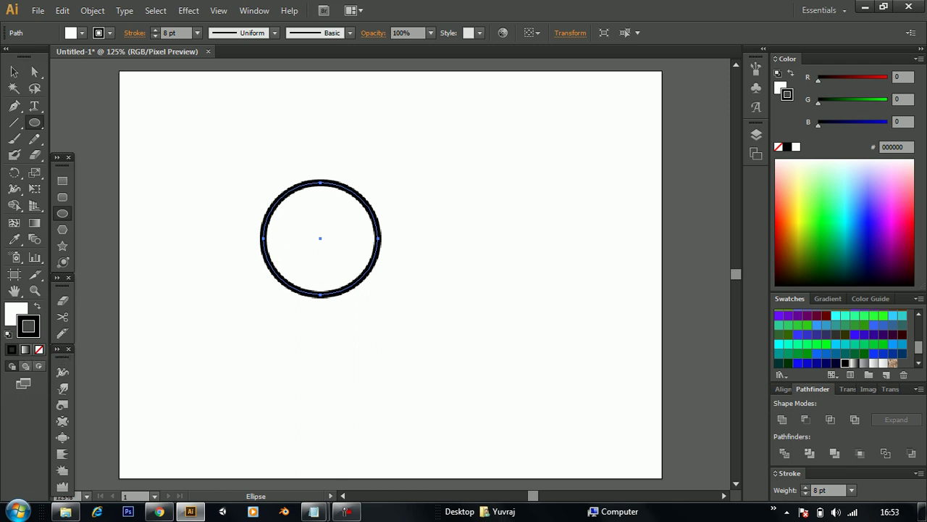
# Keep the outline colour black, then nudge the circle and delete it.
pyautogui.doubleClick(28, 326)
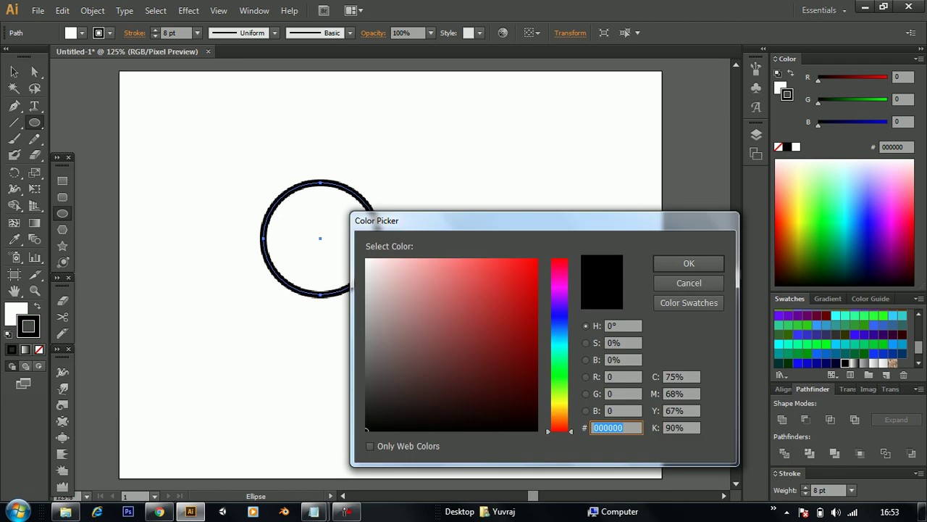
pyautogui.click(689, 282)
pyautogui.press('v')
pyautogui.moveTo(320, 238); pyautogui.dragTo(307, 229)
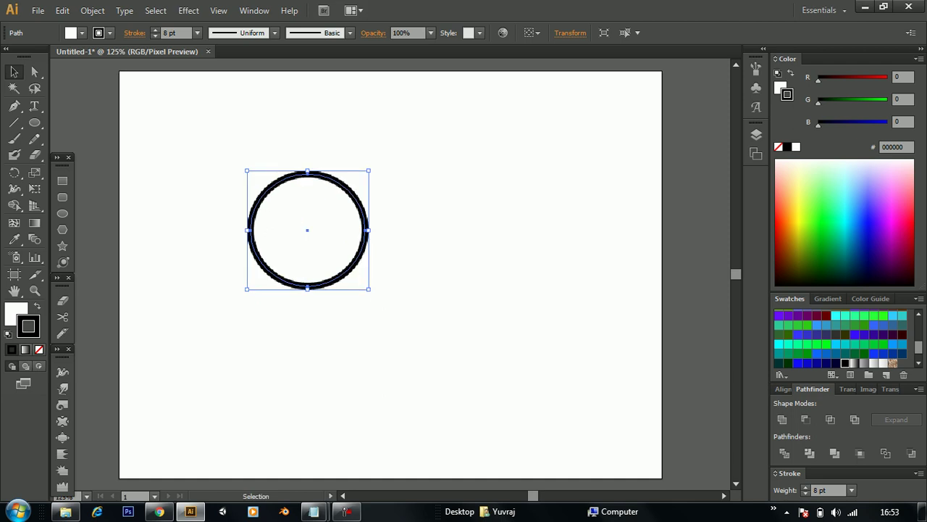
pyautogui.press('Delete')
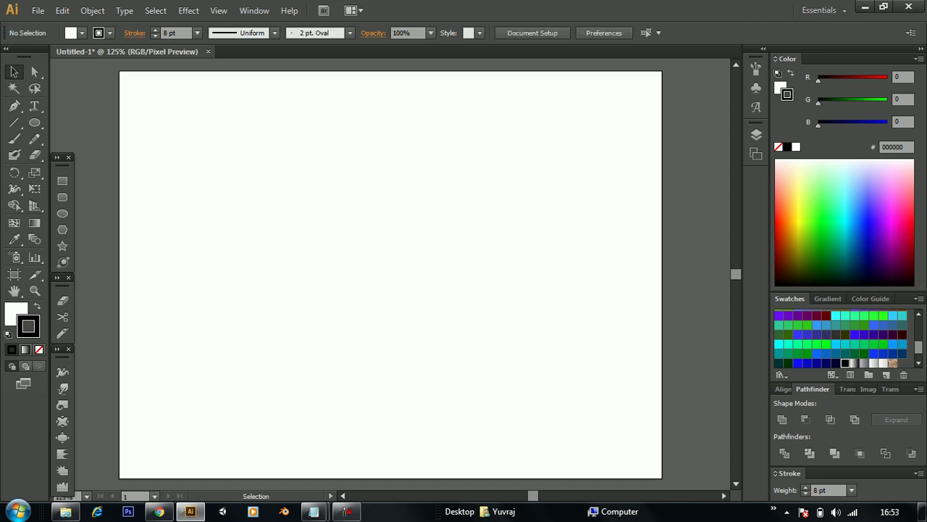
# Draw a large rounded rectangle and shrink it to a small shape at the lower left.
pyautogui.click(62, 196)
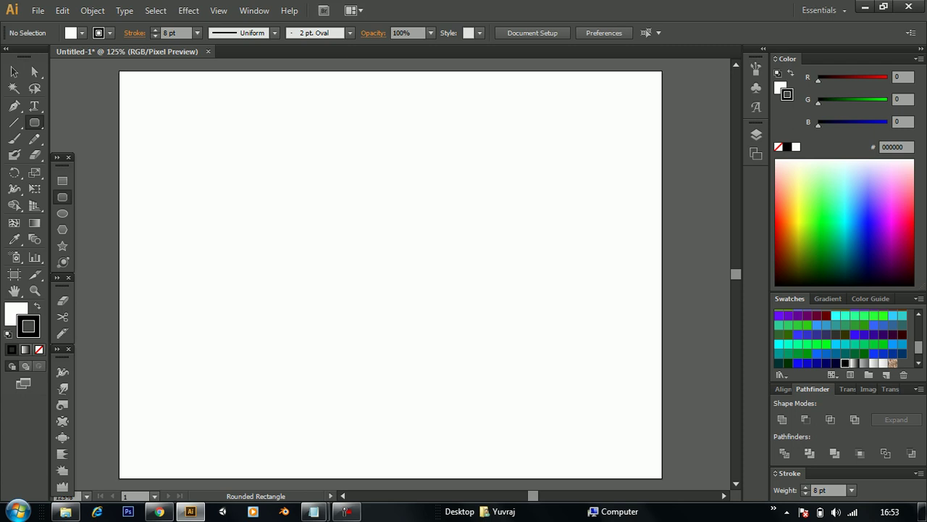
pyautogui.moveTo(204, 166)
pyautogui.mouseDown()
pyautogui.moveTo(435, 354)
pyautogui.moveTo(621, 435)
pyautogui.moveTo(616, 371)
pyautogui.moveTo(619, 408)
pyautogui.mouseUp()
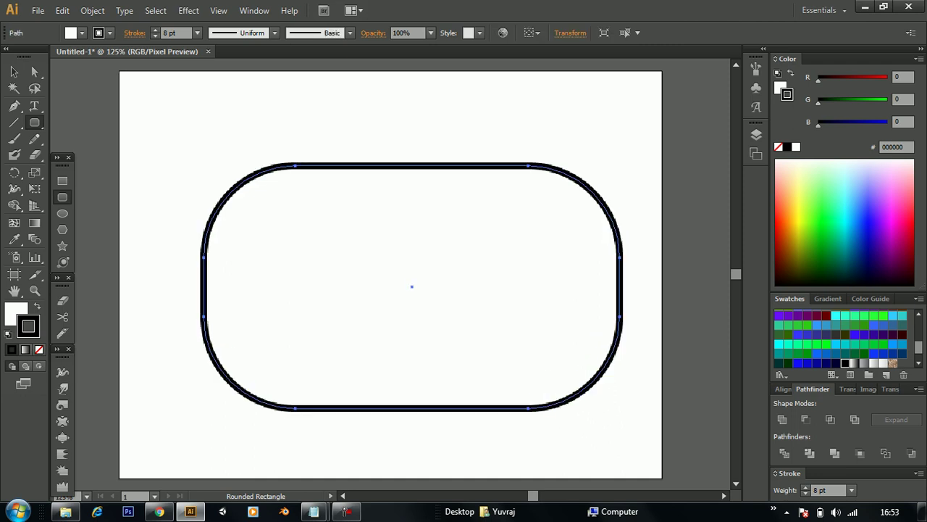
pyautogui.press('v')
pyautogui.moveTo(624, 162); pyautogui.dragTo(344, 317)
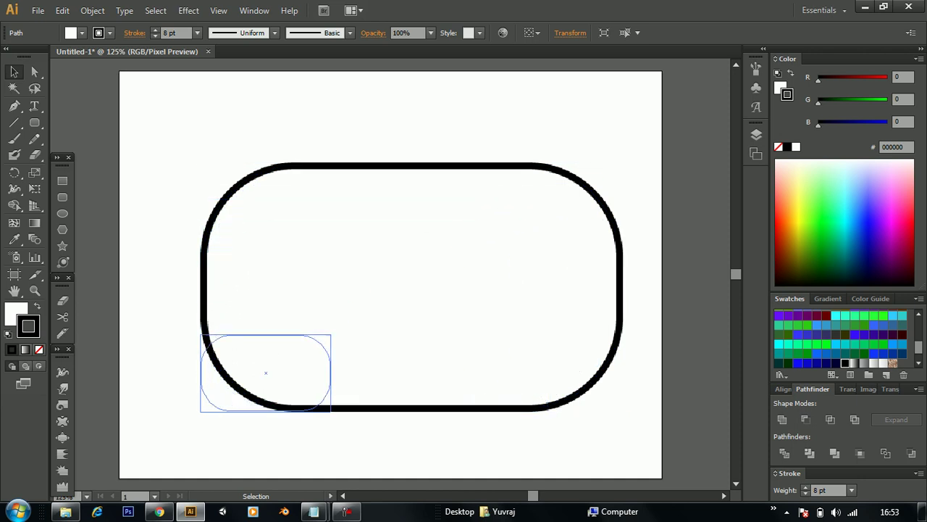
pyautogui.moveTo(344, 318)
pyautogui.mouseDown()
pyautogui.moveTo(313, 355)
pyautogui.moveTo(297, 330)
pyautogui.moveTo(294, 288)
pyautogui.mouseUp()
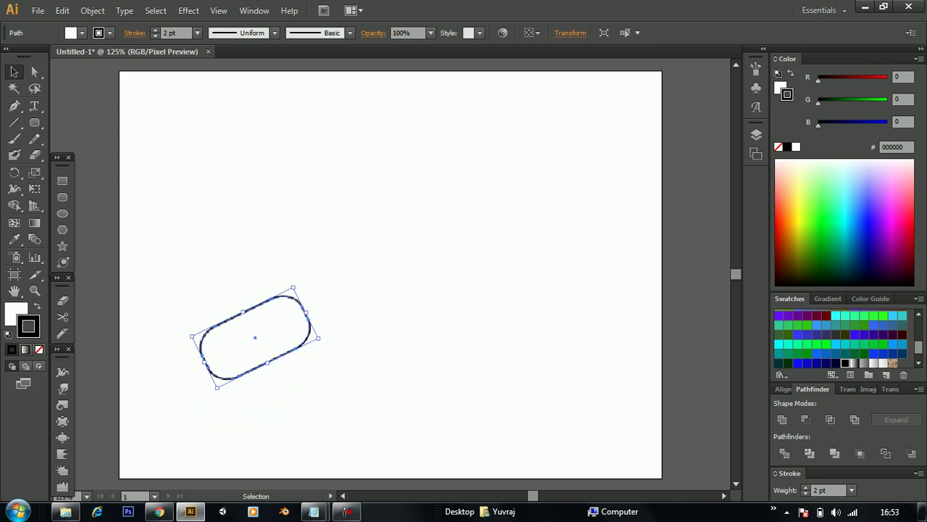
# Remove the rounded rectangle's outline and fill it with cyan #00CFFF.
pyautogui.scroll(5, 840, 337)
pyautogui.click(781, 313)
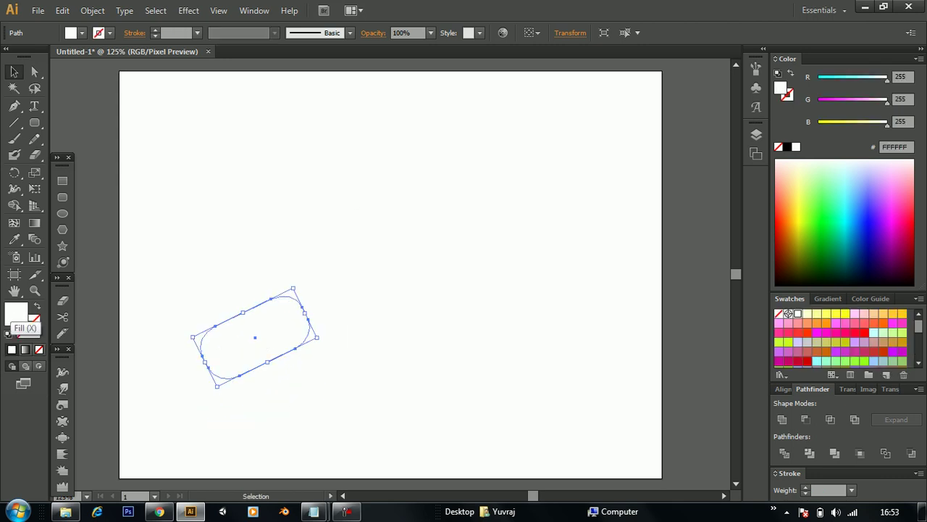
pyautogui.doubleClick(16, 313)
pyautogui.moveTo(560, 430)
pyautogui.mouseDown()
pyautogui.moveTo(559, 325)
pyautogui.moveTo(559, 339)
pyautogui.mouseUp()
pyautogui.press('End')
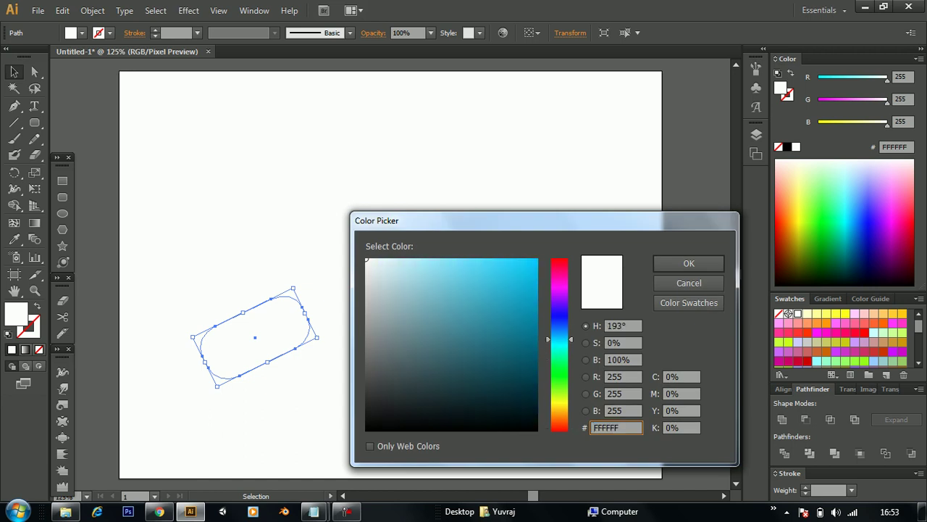
pyautogui.moveTo(514, 271); pyautogui.dragTo(537, 260)
pyautogui.click(689, 263)
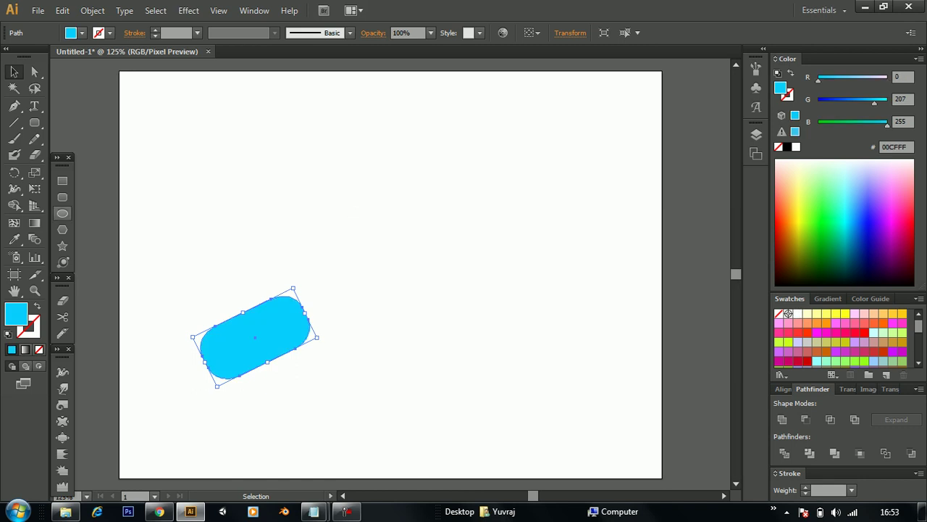
pyautogui.click(63, 197)
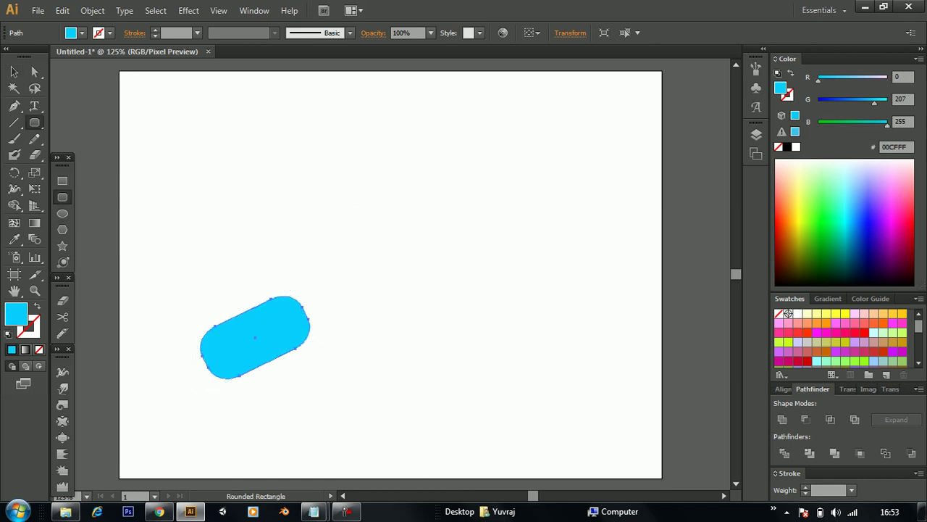
# Draw a small rounded rectangle beside the capsule and fill it light peach, starting from FFFAF0.
pyautogui.moveTo(392, 194); pyautogui.dragTo(409, 249)
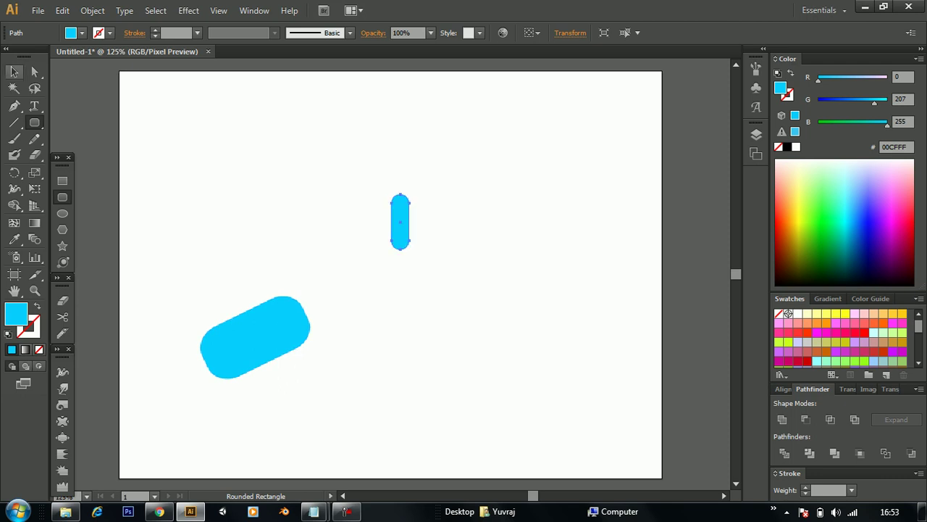
pyautogui.press('v')
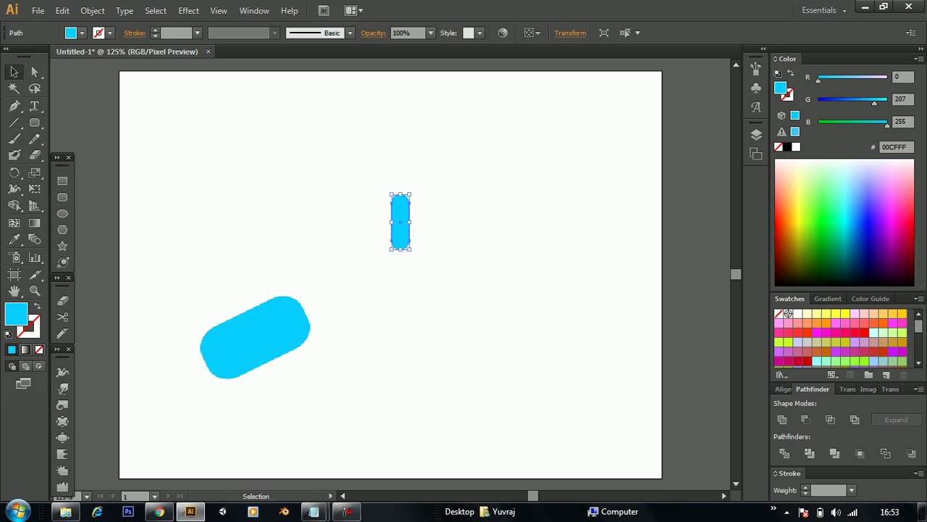
pyautogui.doubleClick(16, 313)
pyautogui.moveTo(403, 273)
pyautogui.mouseDown()
pyautogui.moveTo(400, 259)
pyautogui.moveTo(376, 259)
pyautogui.mouseUp()
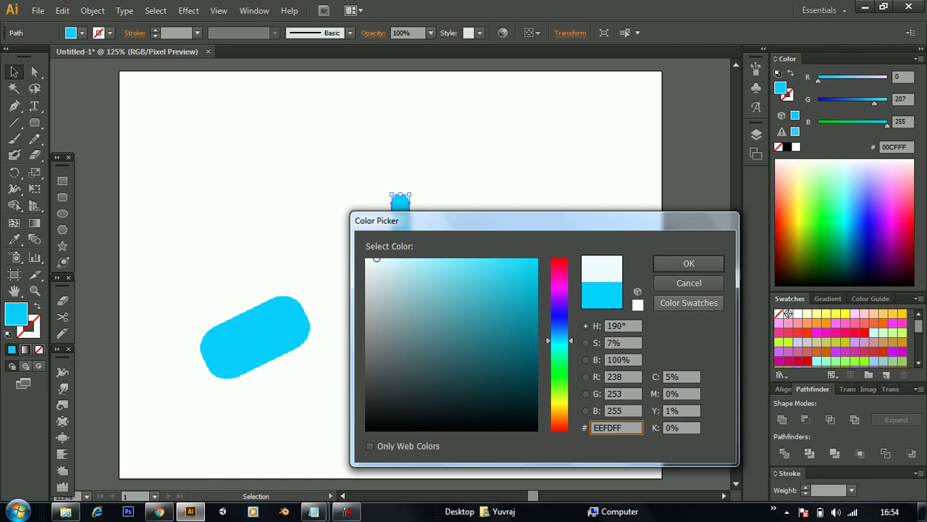
pyautogui.click(689, 263)
pyautogui.moveTo(401, 222); pyautogui.dragTo(323, 316)
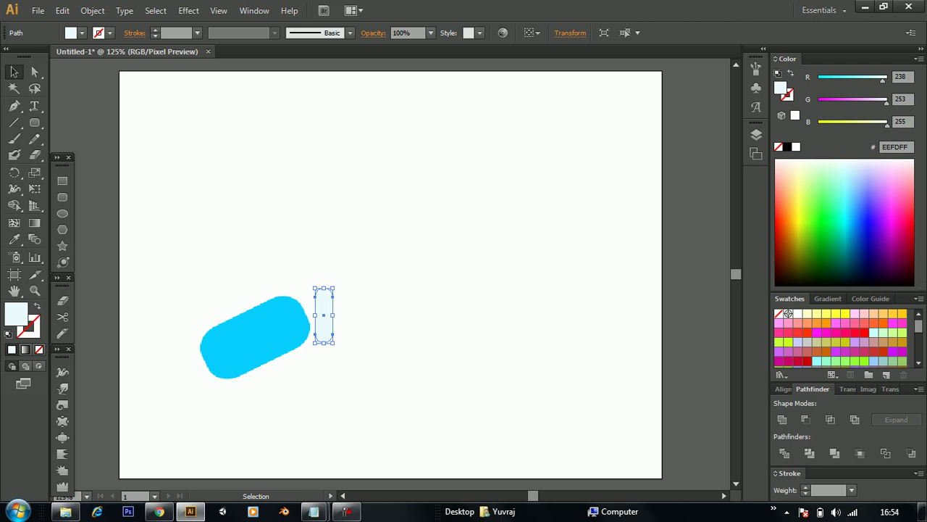
pyautogui.doubleClick(16, 313)
pyautogui.write('FFFAF0')
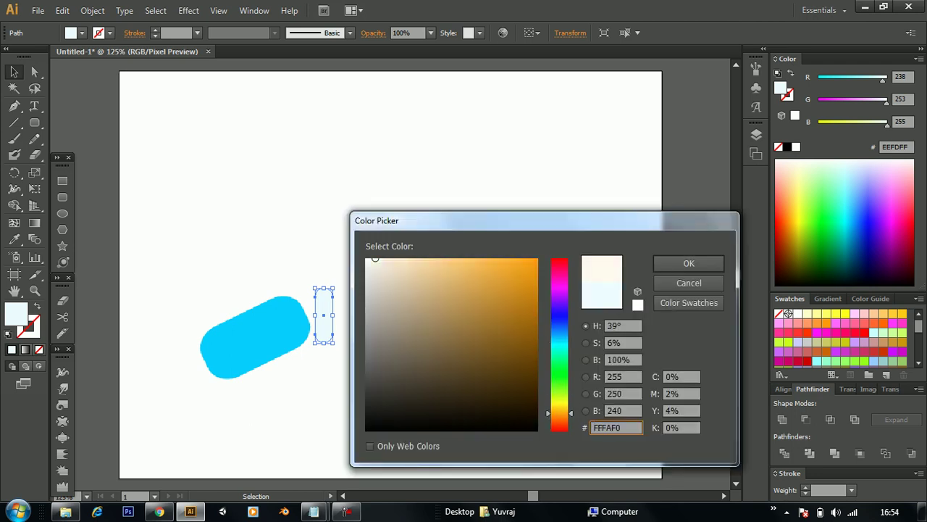
pyautogui.moveTo(375, 259); pyautogui.dragTo(411, 258)
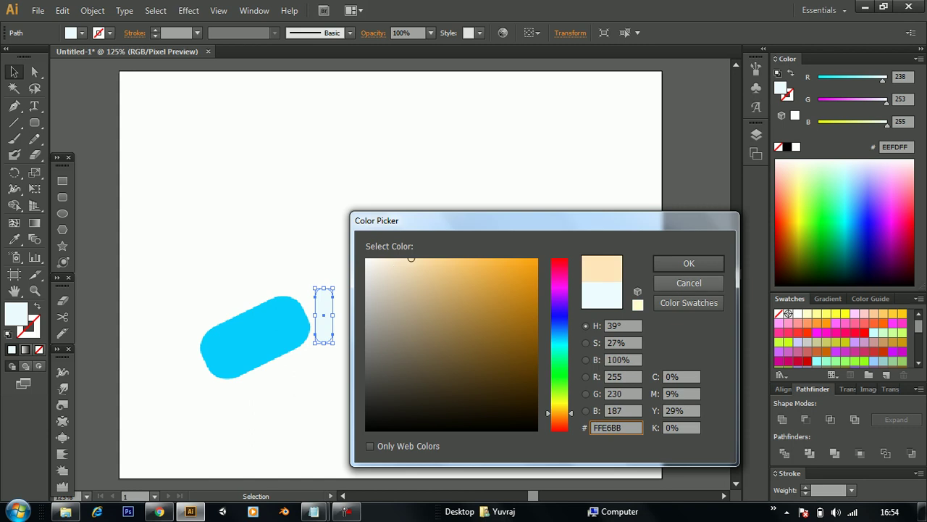
pyautogui.click(689, 263)
# Rotate and stretch the peach bar across the capsule, then undo those changes.
pyautogui.moveTo(339, 349)
pyautogui.mouseDown()
pyautogui.moveTo(351, 339)
pyautogui.moveTo(319, 311)
pyautogui.mouseUp()
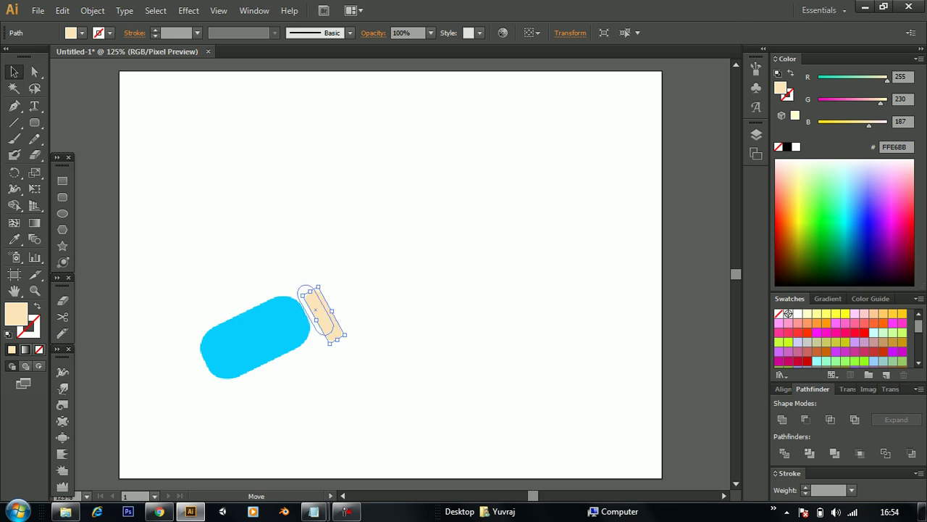
pyautogui.moveTo(319, 311)
pyautogui.mouseDown()
pyautogui.moveTo(199, 378)
pyautogui.moveTo(172, 380)
pyautogui.mouseUp()
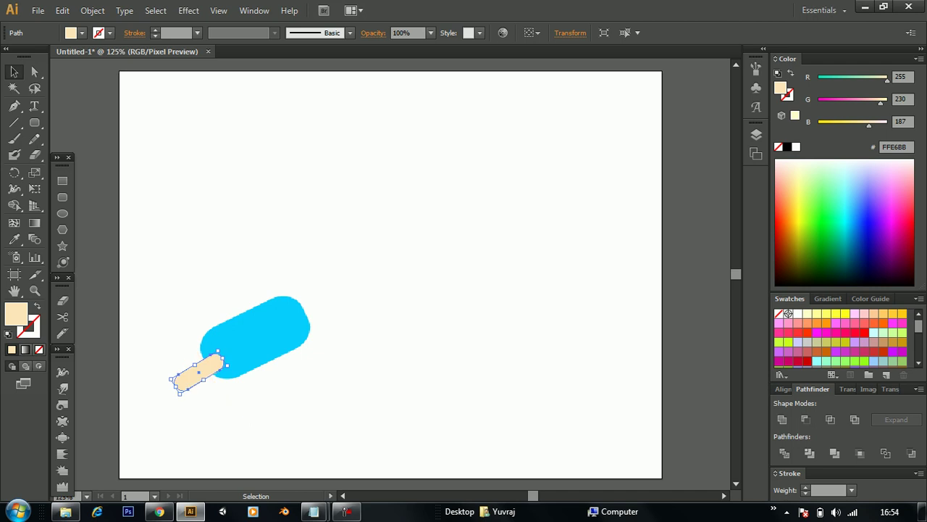
pyautogui.moveTo(220, 355); pyautogui.dragTo(313, 295)
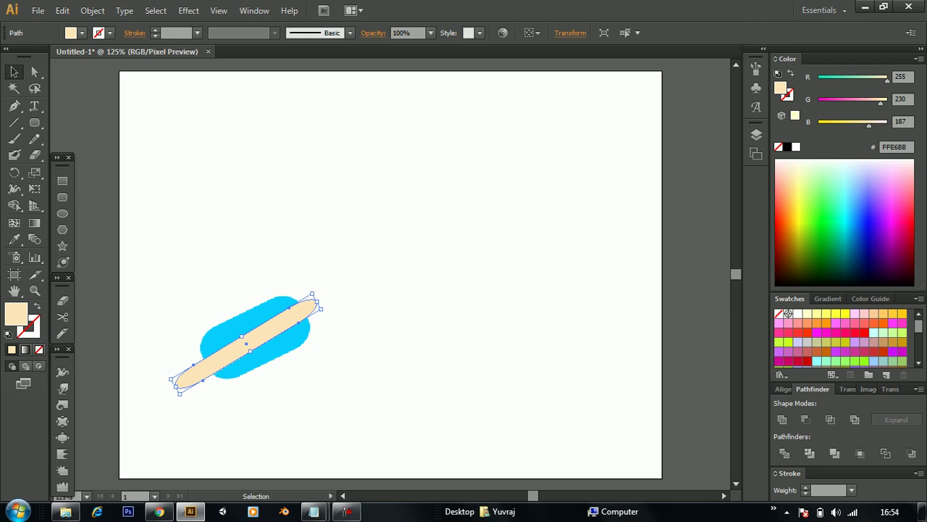
pyautogui.moveTo(312, 297)
pyautogui.mouseDown()
pyautogui.moveTo(320, 328)
pyautogui.moveTo(328, 321)
pyautogui.mouseUp()
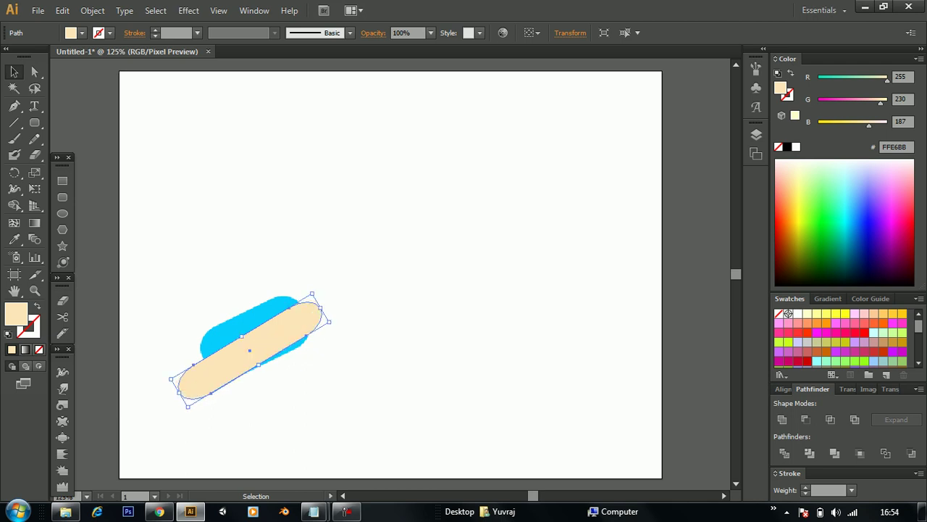
pyautogui.hotkey('ctrl', 'shift', 'a')
pyautogui.hotkey('ctrl', 'z')
pyautogui.hotkey('ctrl', 'shift', 'a')
pyautogui.hotkey('ctrl', 'z')
pyautogui.hotkey('ctrl', 'z')
pyautogui.hotkey('ctrl', 'z')
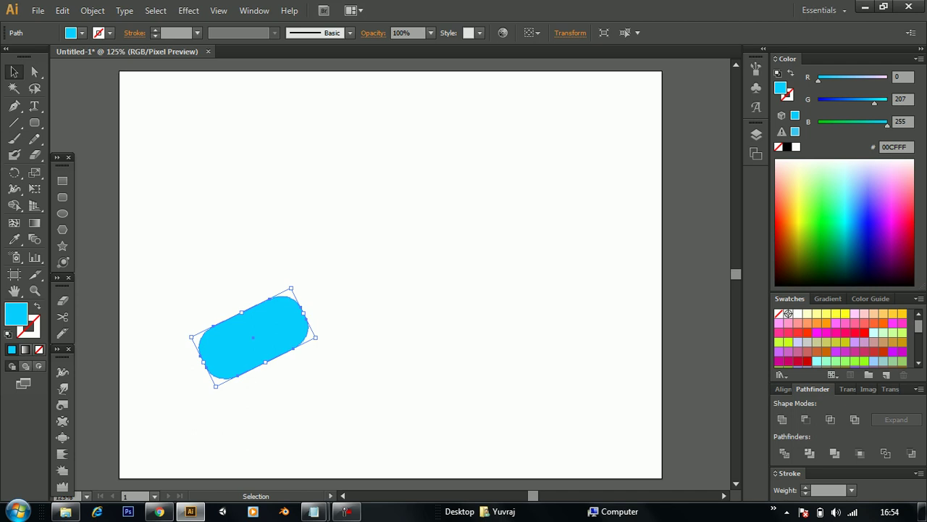
# Rotate the cyan capsule level, shift it right, and draw a thin rounded bar across its middle.
pyautogui.hotkey('ctrl', 'shift', 'a')
pyautogui.hotkey('ctrl', 'z')
pyautogui.moveTo(297, 284); pyautogui.dragTo(317, 313)
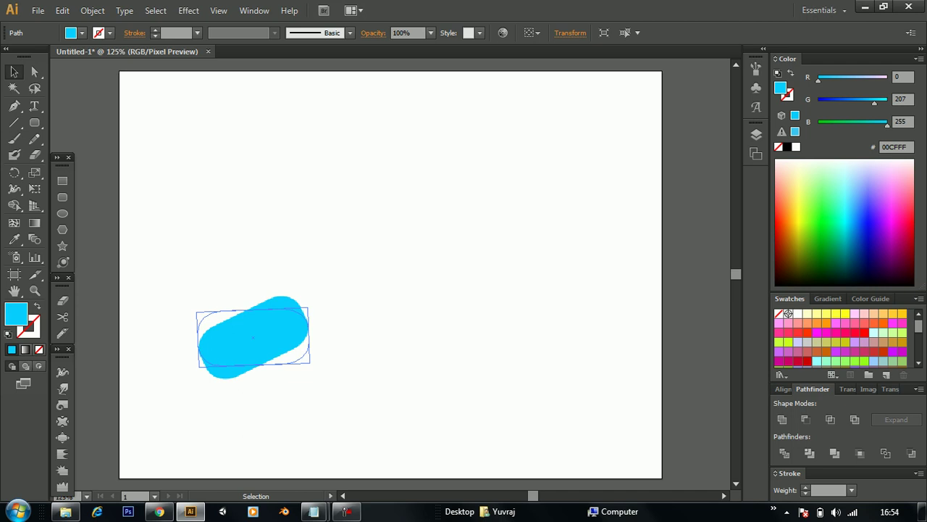
pyautogui.moveTo(253, 337); pyautogui.dragTo(370, 343)
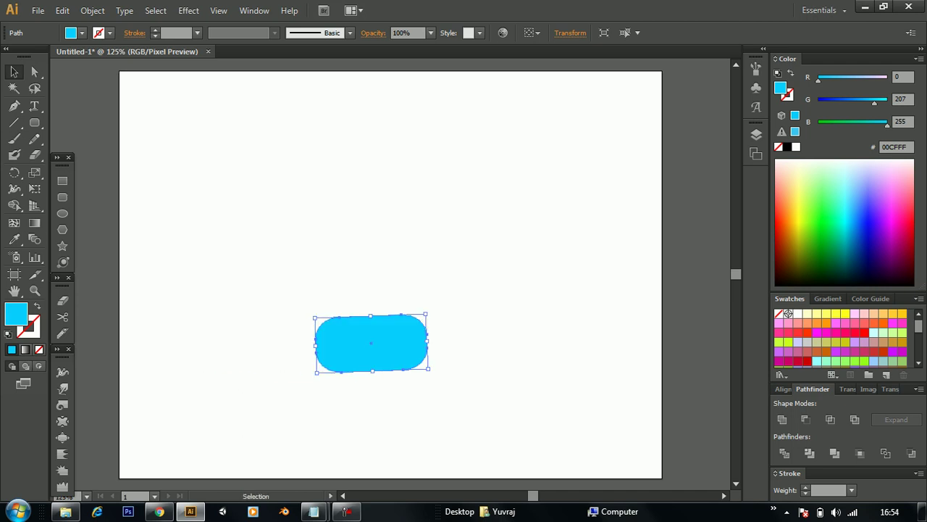
pyautogui.click(62, 197)
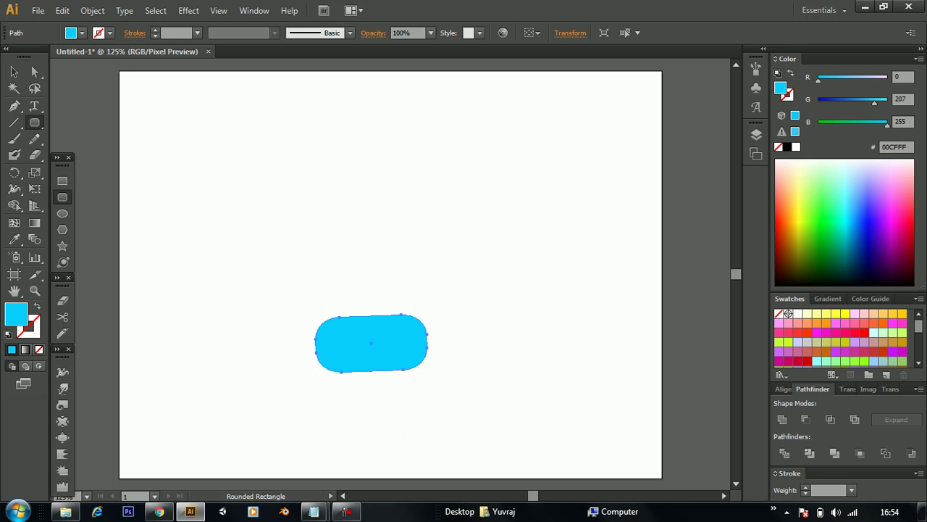
pyautogui.moveTo(304, 338); pyautogui.dragTo(443, 351)
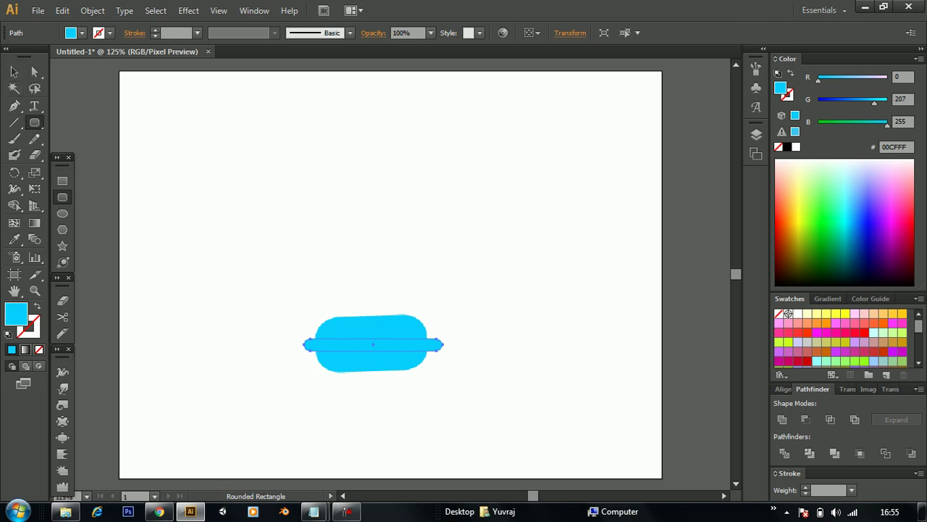
# Lengthen the thin bar's left end, resize the capsule slightly, and nudge the bar right.
pyautogui.click(14, 72)
pyautogui.moveTo(304, 345); pyautogui.dragTo(291, 345)
pyautogui.click(371, 326)
pyautogui.moveTo(429, 369); pyautogui.dragTo(428, 371)
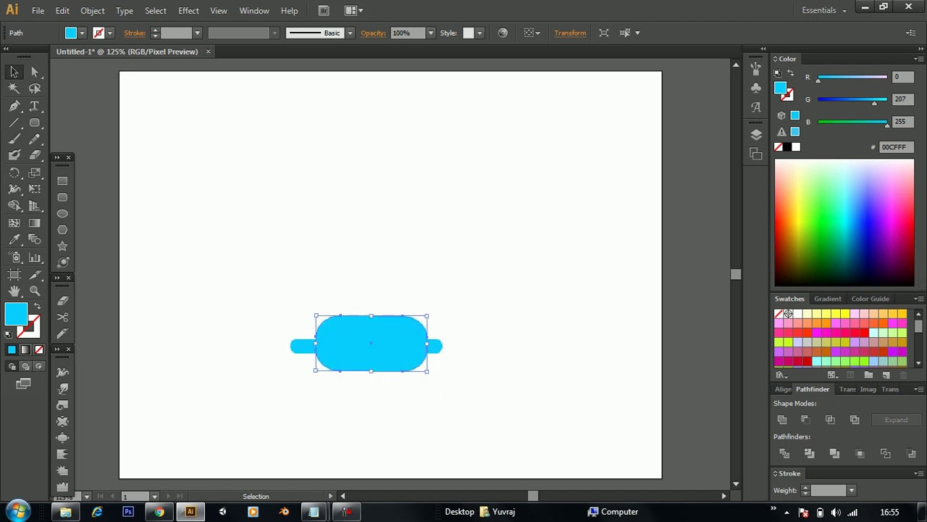
pyautogui.click(507, 406)
pyautogui.click(438, 346)
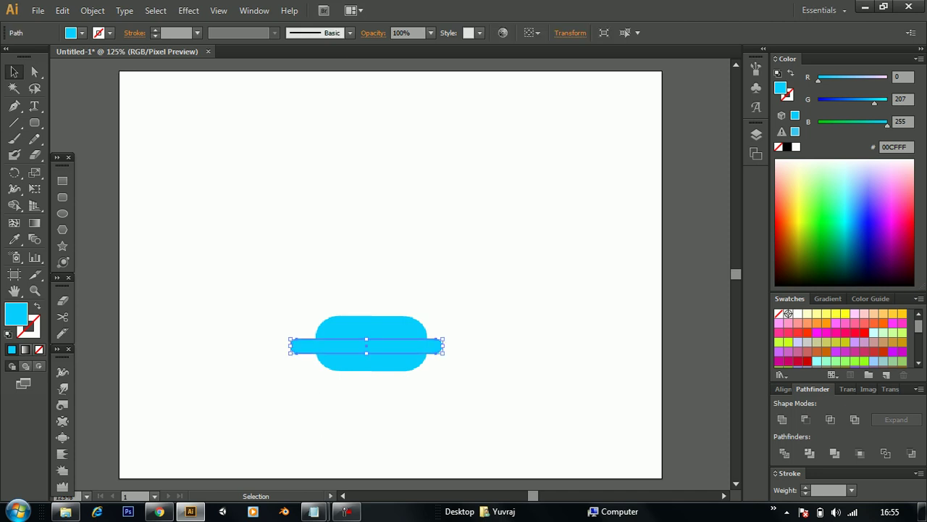
pyautogui.press('Right')
pyautogui.press('Right')
# Fill the thin bar with deep orange #CC4400.
pyautogui.doubleClick(16, 313)
pyautogui.write('FF7F00')
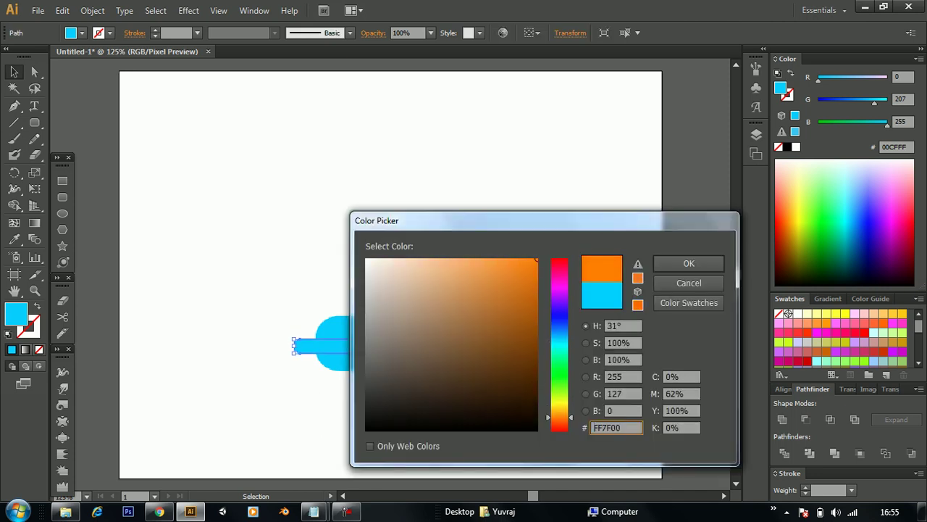
pyautogui.moveTo(441, 259); pyautogui.dragTo(395, 258)
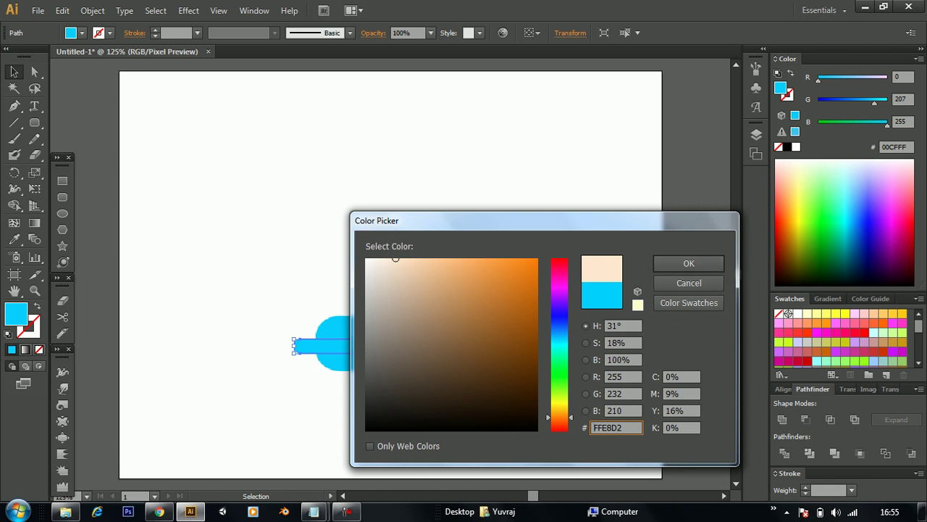
pyautogui.moveTo(536, 321); pyautogui.dragTo(537, 313)
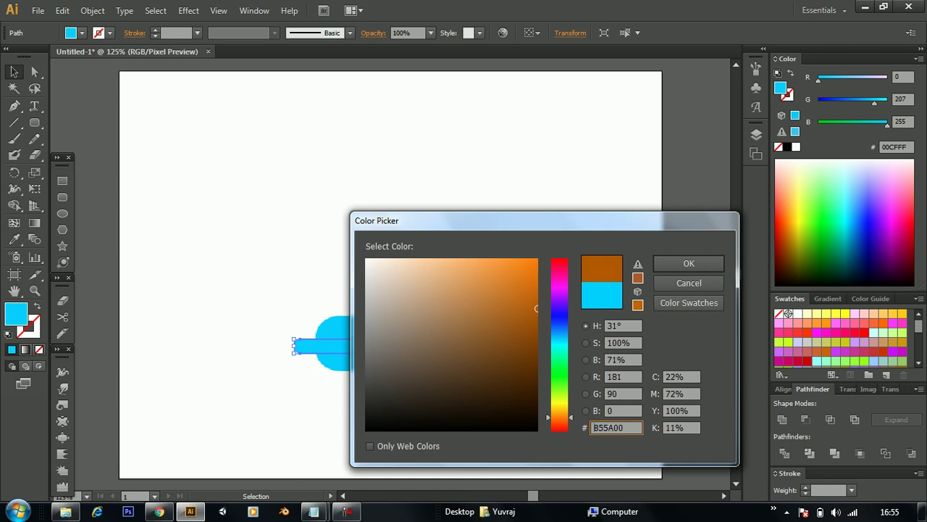
pyautogui.click(395, 258)
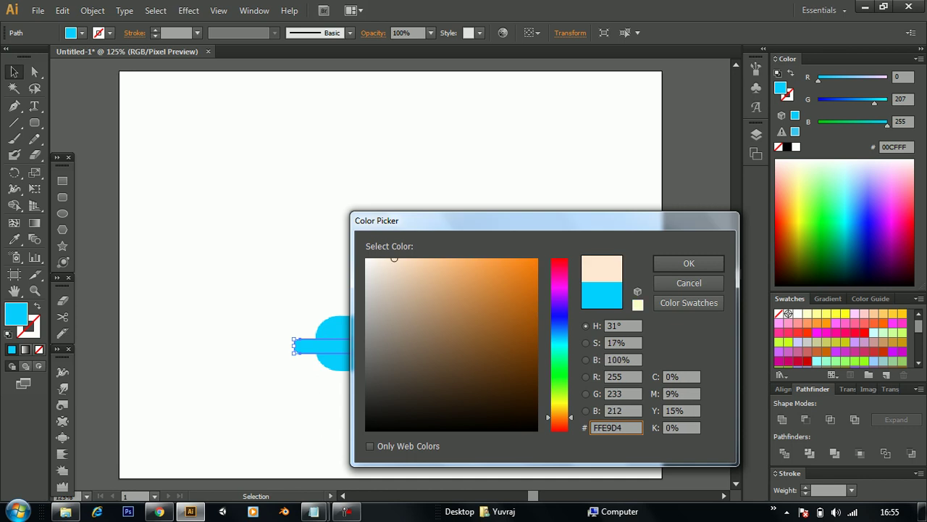
pyautogui.moveTo(536, 295); pyautogui.dragTo(536, 292)
pyautogui.moveTo(559, 418); pyautogui.dragTo(560, 421)
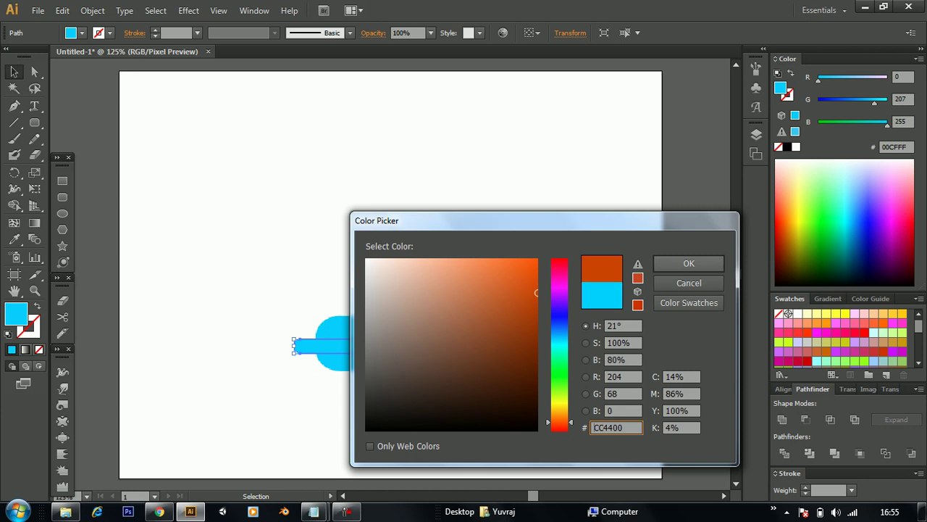
pyautogui.click(689, 263)
# Bring the cyan capsule in front of the orange bar so only its ends show.
pyautogui.click(408, 329)
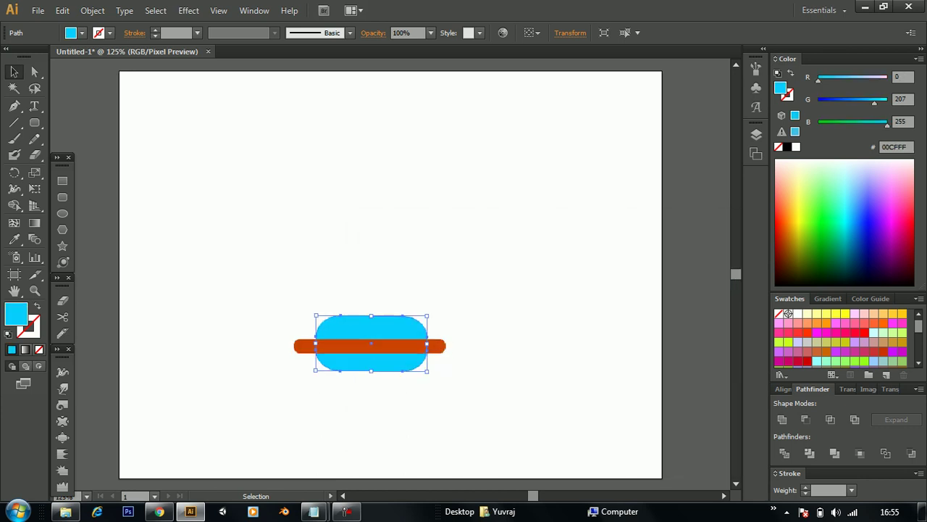
pyautogui.rightClick(407, 327)
pyautogui.click(594, 303)
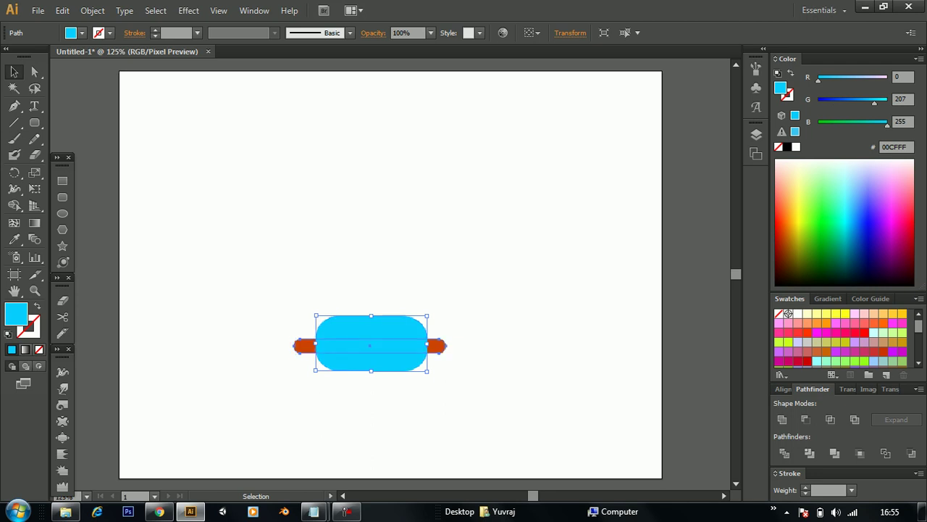
pyautogui.click(299, 346)
pyautogui.hotkey('ctrl', 'shift', 'a')
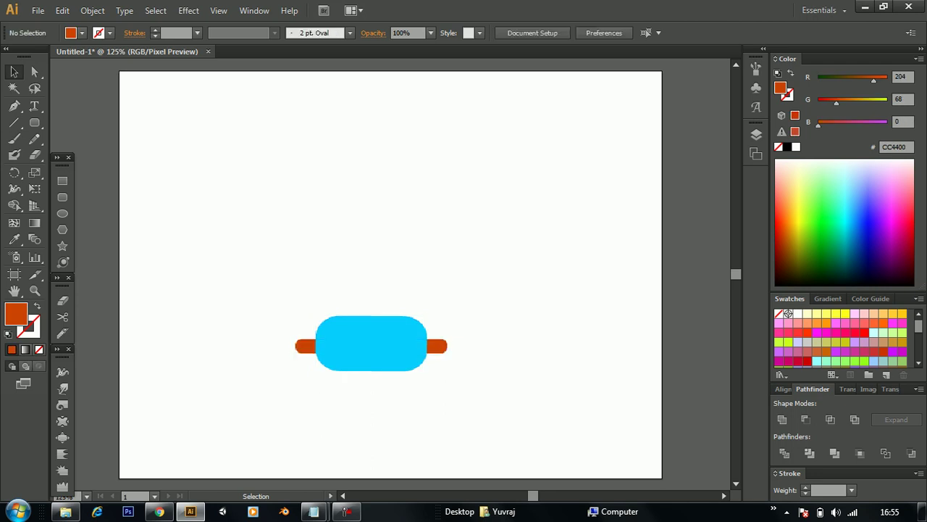
pyautogui.click(14, 122)
pyautogui.click(13, 105)
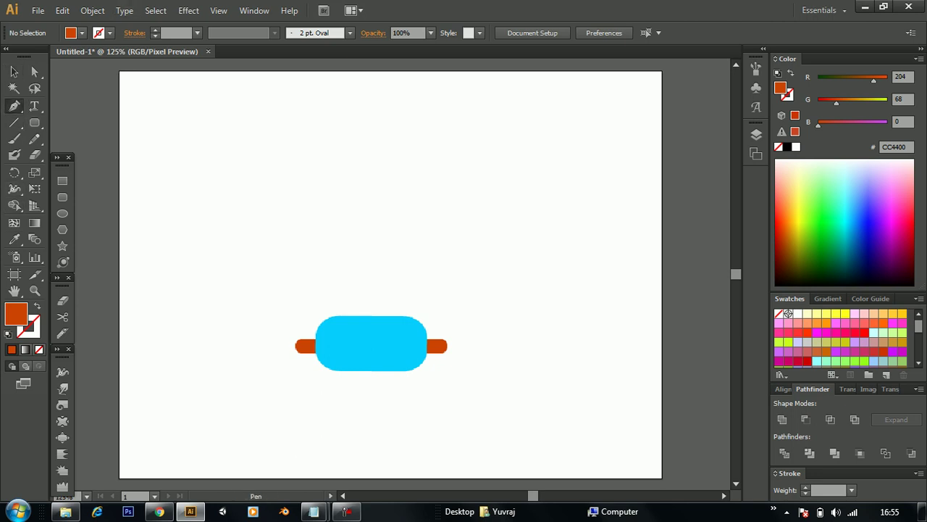
pyautogui.click(14, 121)
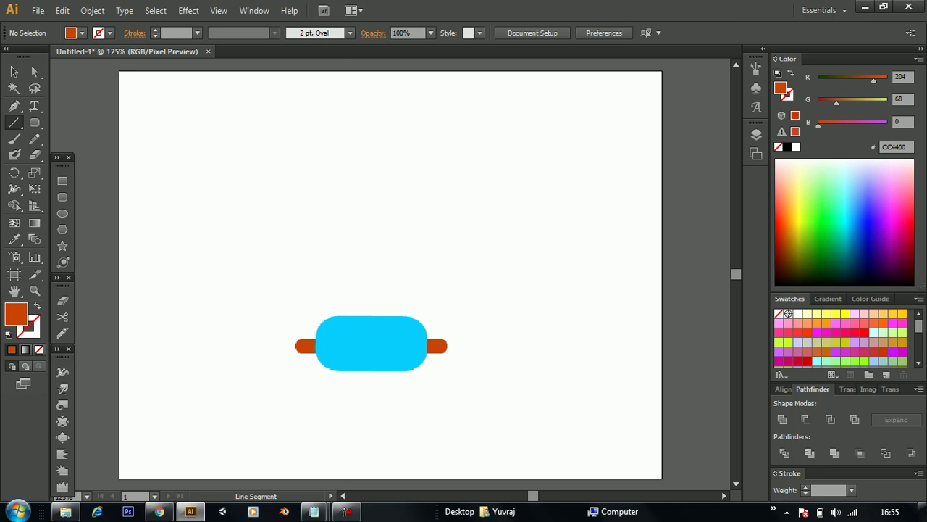
pyautogui.click(392, 276)
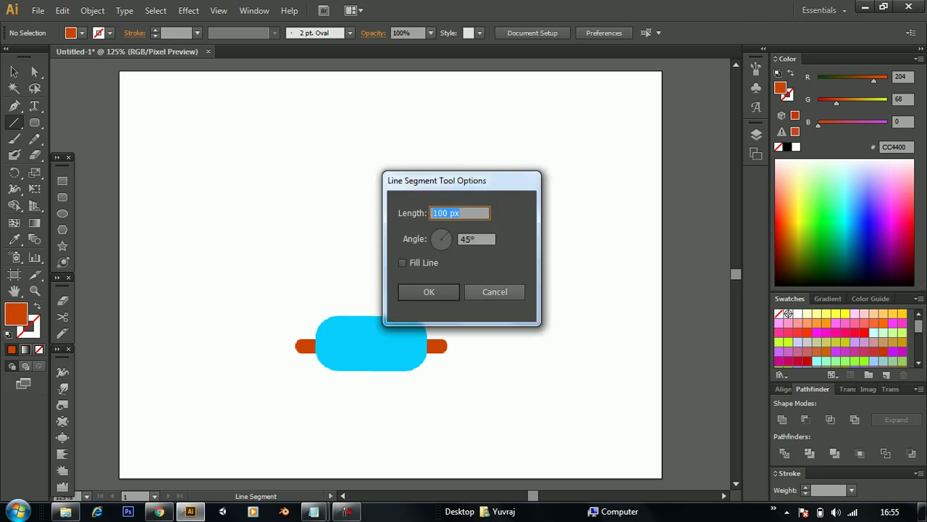
pyautogui.click(494, 291)
pyautogui.moveTo(384, 316); pyautogui.dragTo(452, 151)
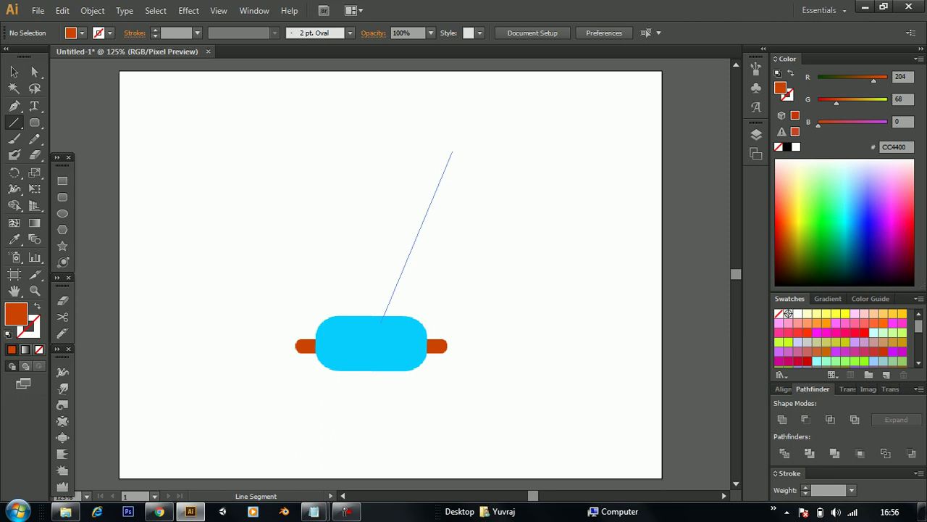
pyautogui.moveTo(452, 152); pyautogui.dragTo(453, 152)
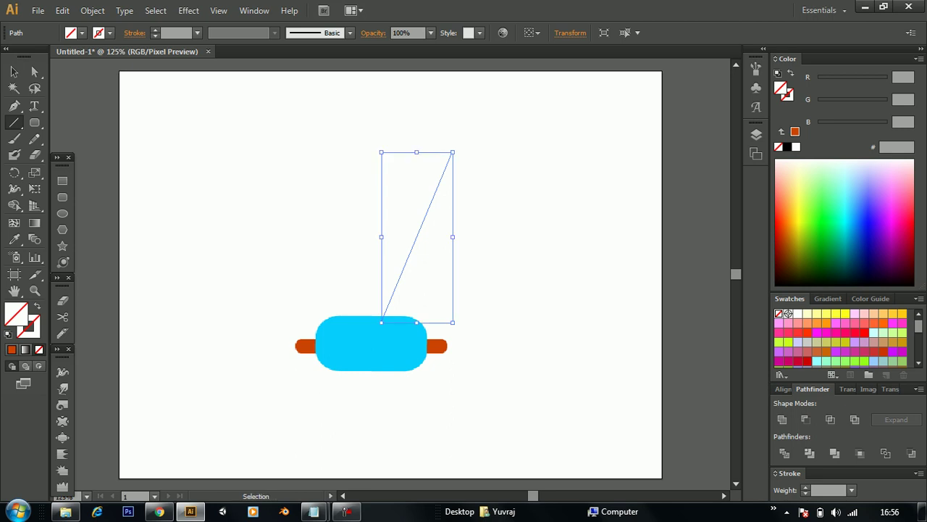
pyautogui.press('Delete')
pyautogui.press('p')
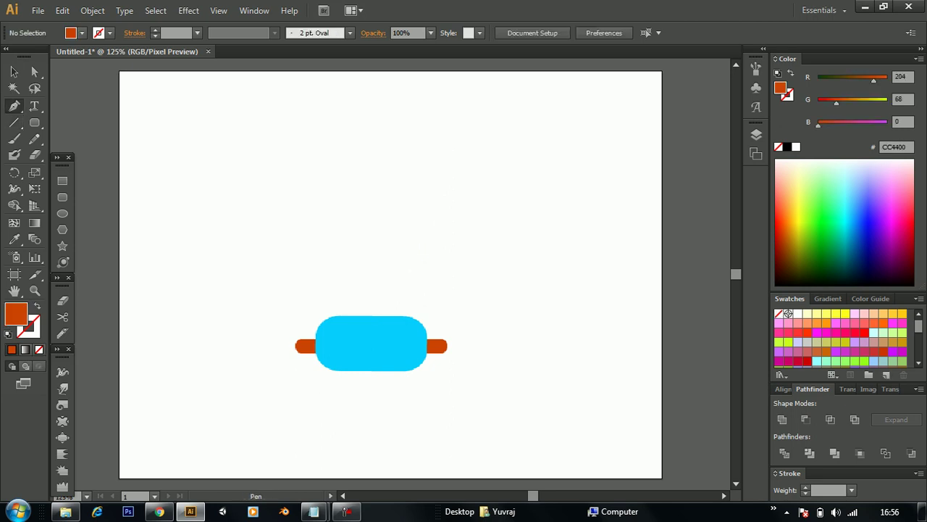
# Draw a curved string rising from the capsule, with a cyan stroke and no fill.
pyautogui.click(375, 327)
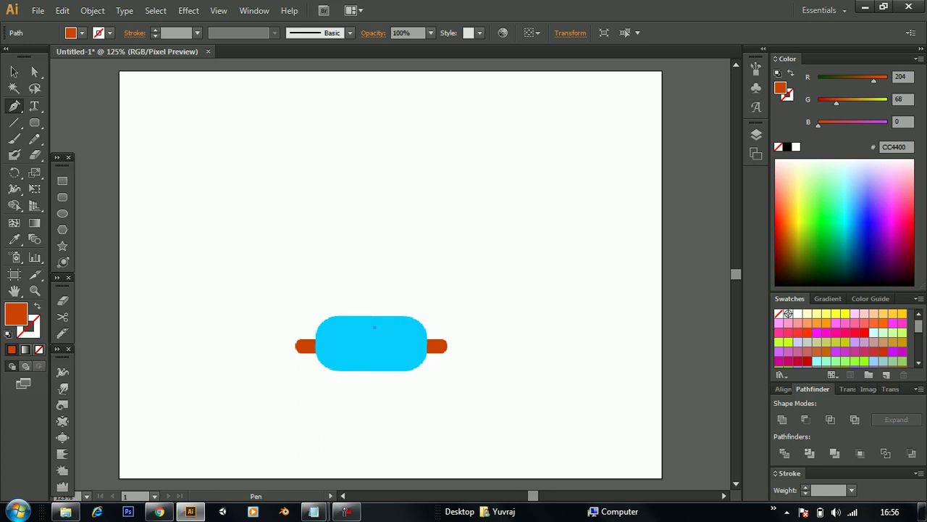
pyautogui.moveTo(446, 158); pyautogui.dragTo(435, 115)
pyautogui.moveTo(436, 114); pyautogui.dragTo(446, 75)
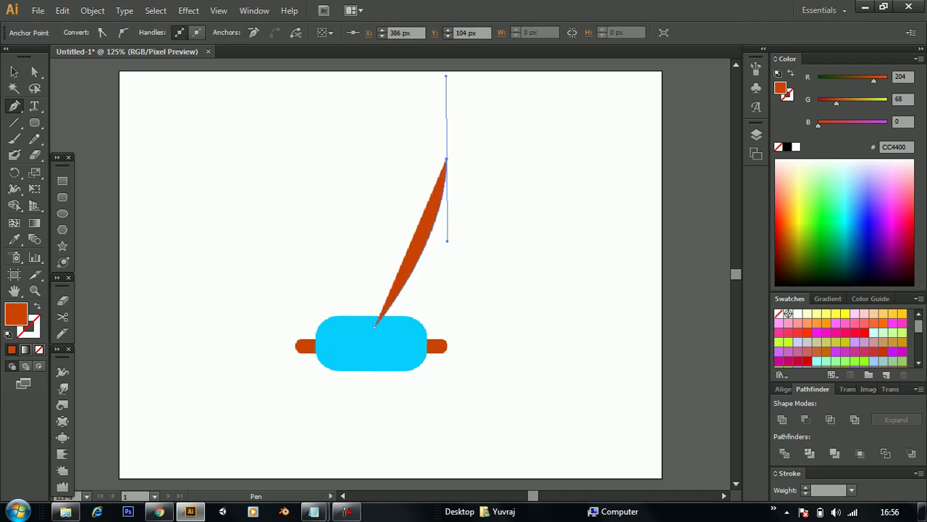
pyautogui.press('/')
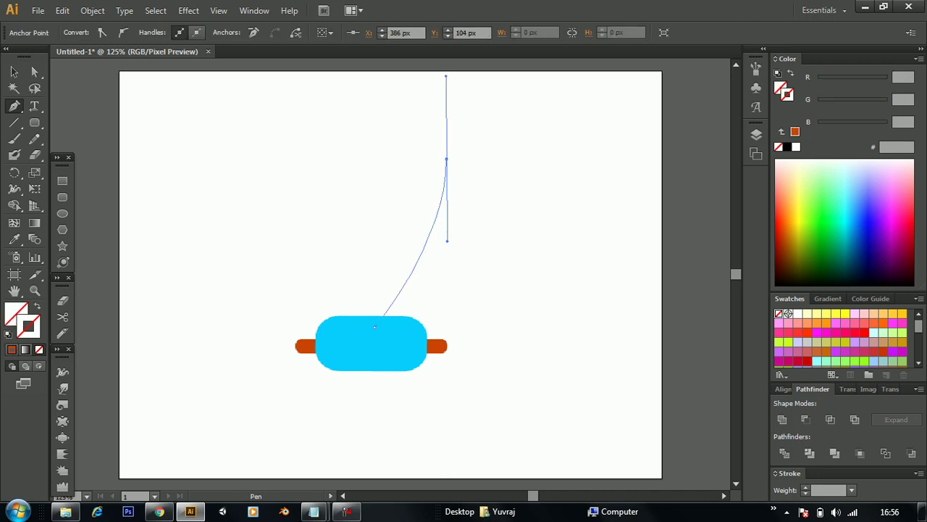
pyautogui.press('i')
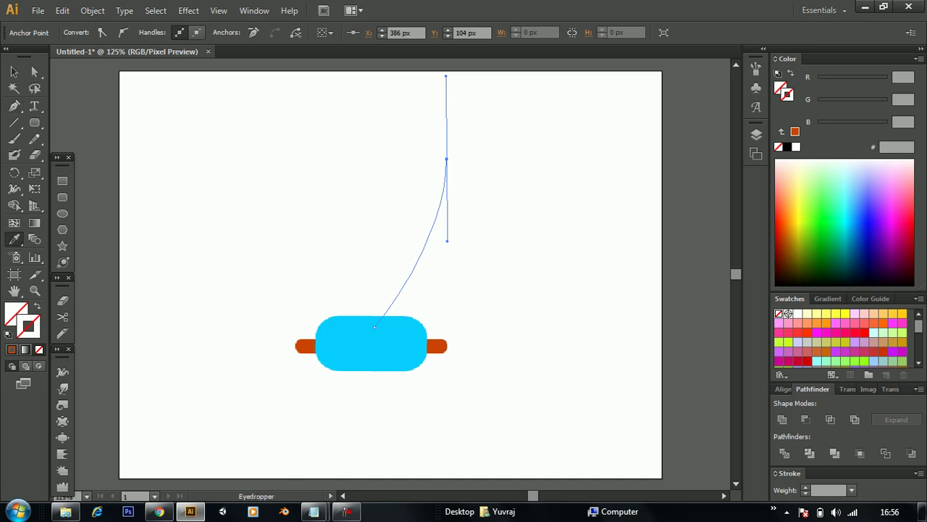
pyautogui.click(371, 348)
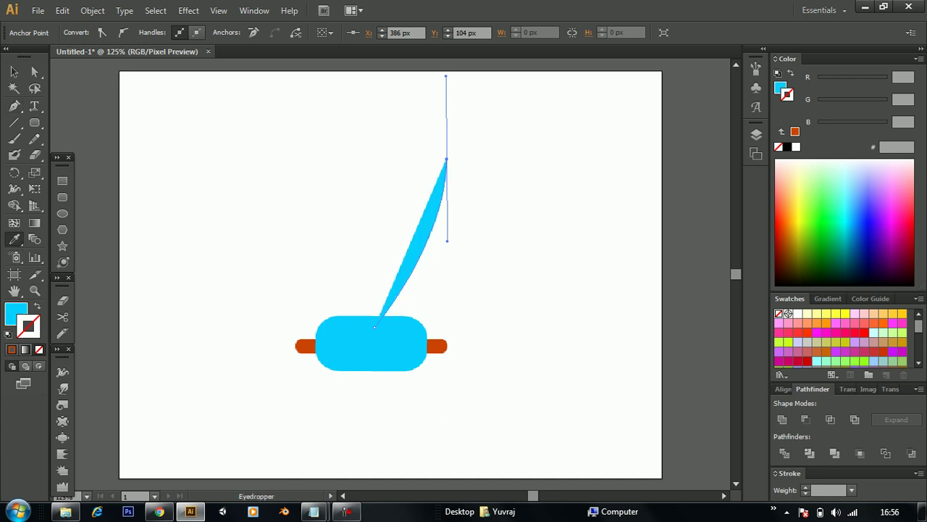
pyautogui.click(37, 307)
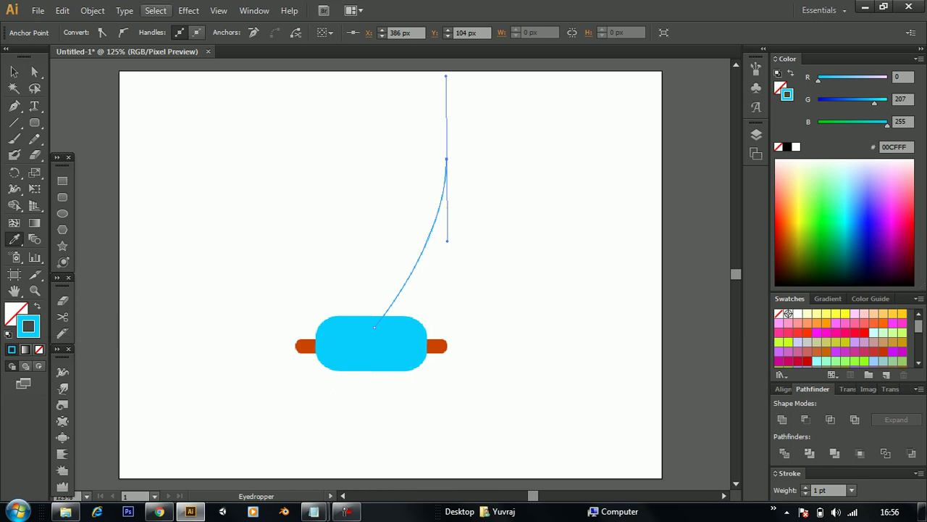
# Set the string's stroke weight to 4 pt and lower its top end.
pyautogui.click(14, 72)
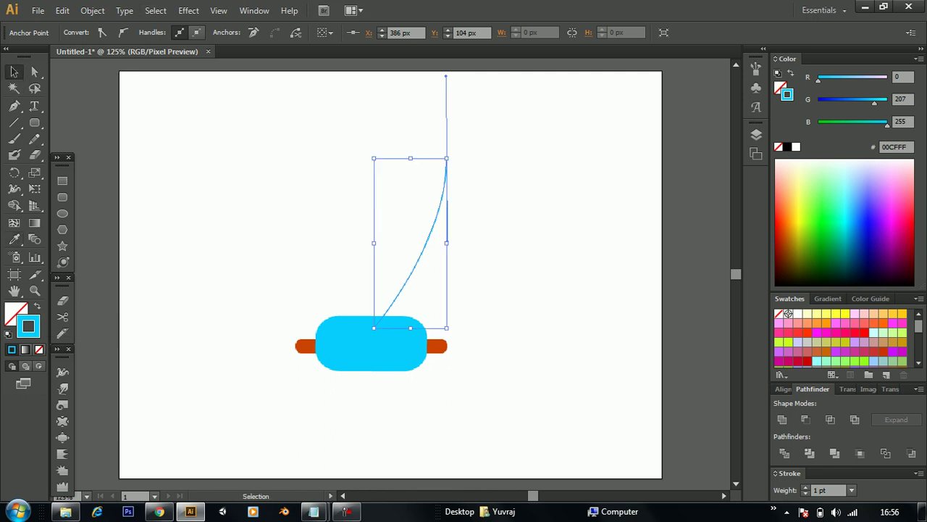
pyautogui.hotkey('ctrl', 'shift', 'a')
pyautogui.click(433, 225)
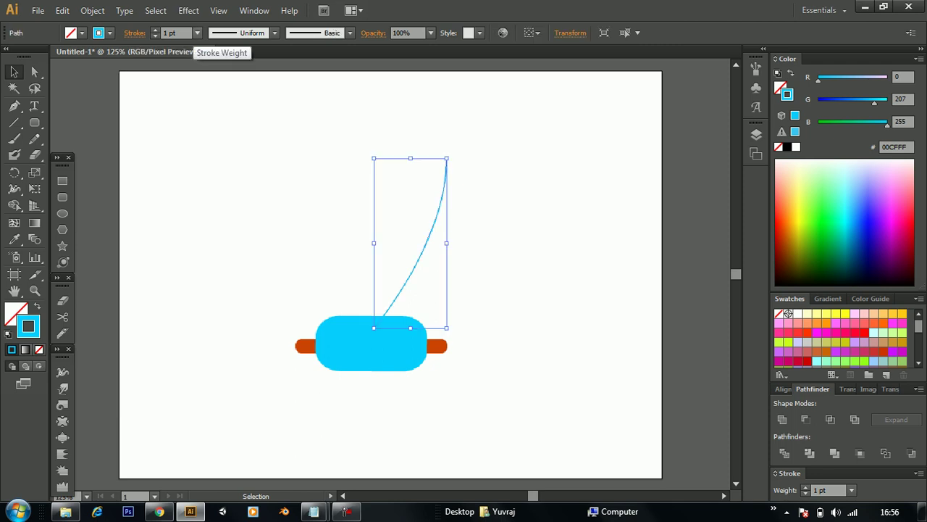
pyautogui.click(197, 33)
pyautogui.click(218, 137)
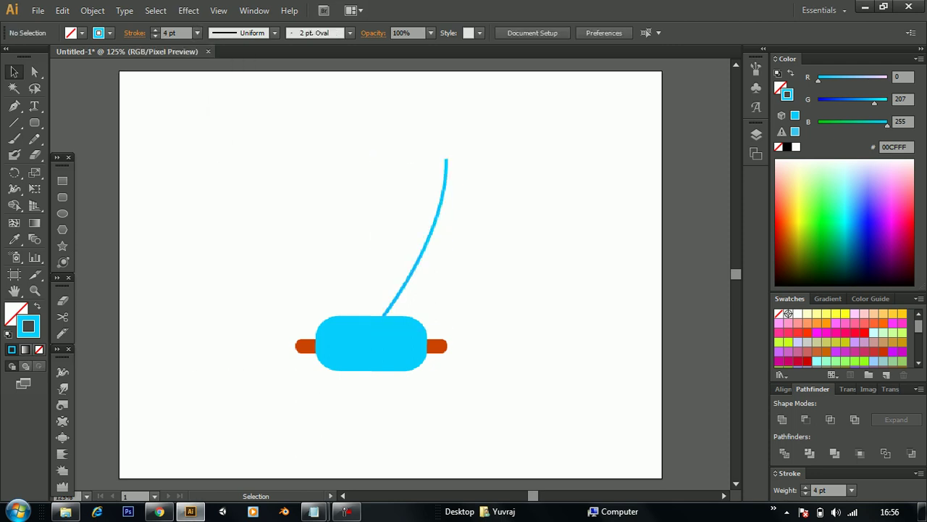
pyautogui.hotkey('ctrl', 'z')
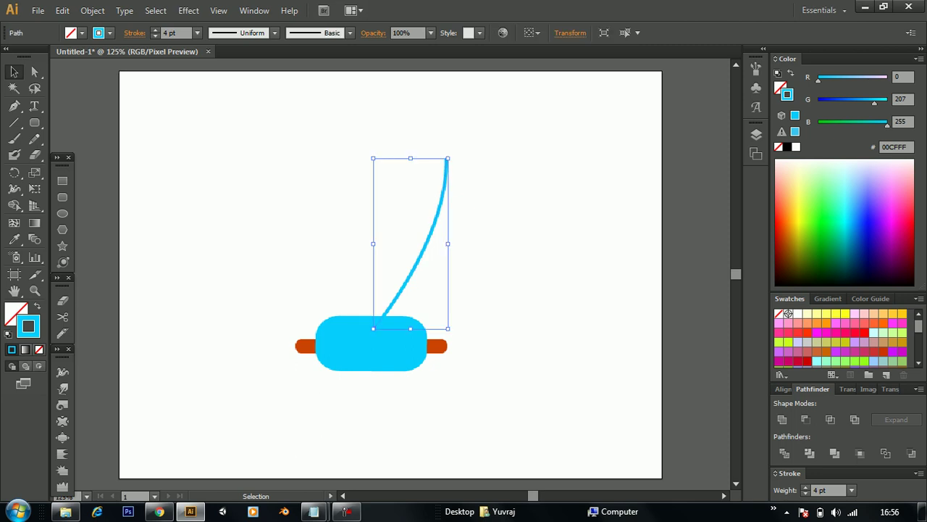
pyautogui.hotkey('ctrl', 'z')
pyautogui.hotkey('ctrl', 'z')
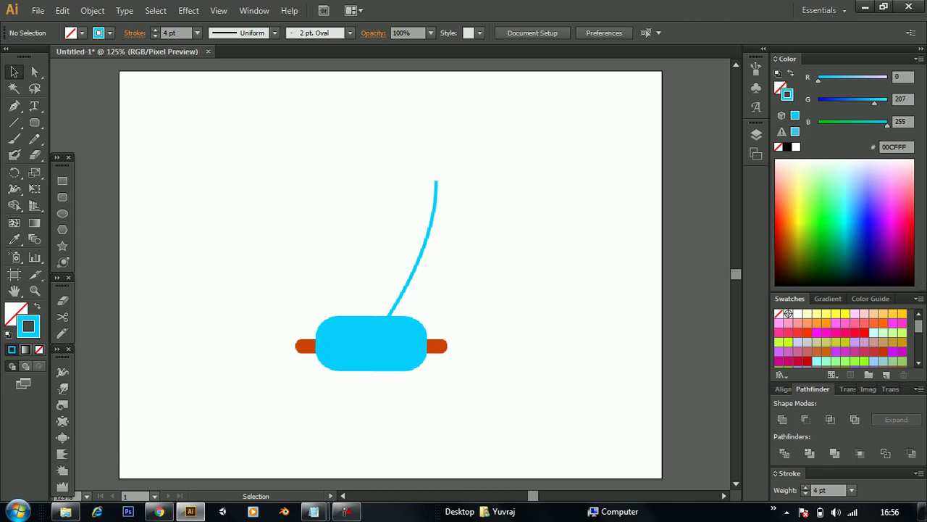
pyautogui.click(62, 181)
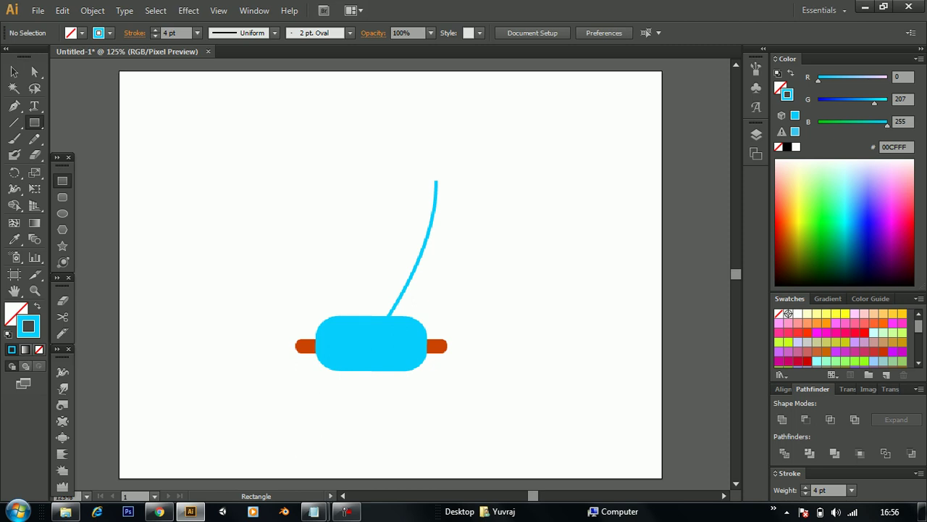
# Start the kite outline with the Pen tool at its top and curved left points.
pyautogui.click(14, 106)
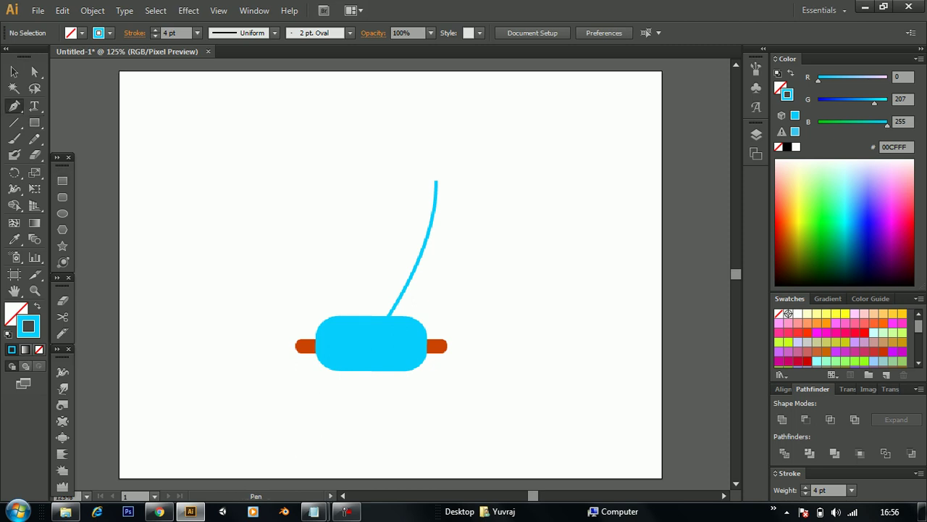
pyautogui.click(312, 102)
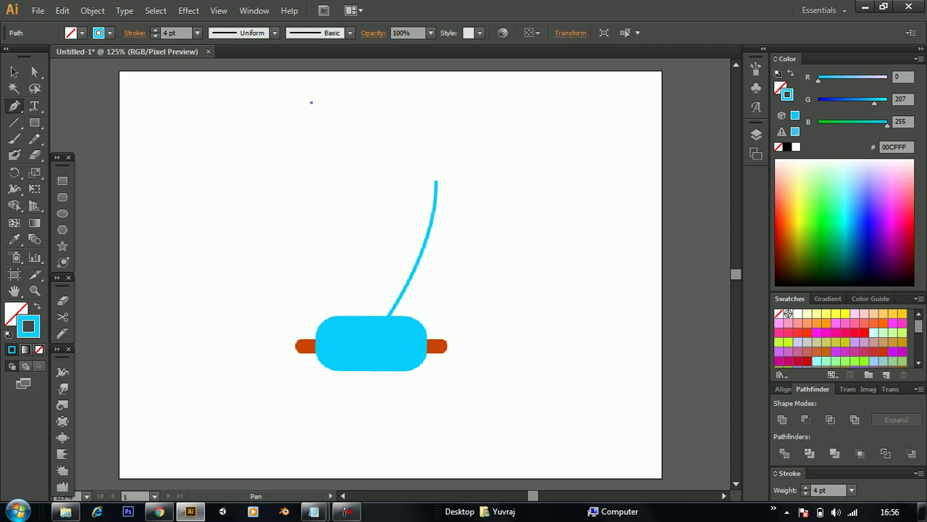
pyautogui.moveTo(286, 154); pyautogui.dragTo(261, 162)
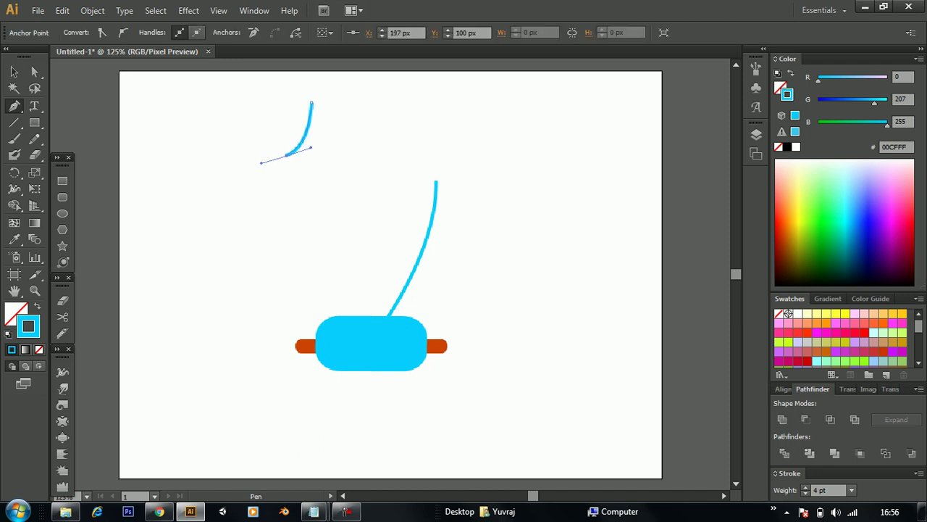
pyautogui.moveTo(323, 188); pyautogui.dragTo(333, 200)
pyautogui.hotkey('ctrl', 'z')
pyautogui.hotkey('ctrl', 'z')
# Add the kite's bottom and right points and close it with a curved final side.
pyautogui.hotkey('ctrl', 'z')
pyautogui.hotkey('ctrl', 'shift', 'z')
pyautogui.hotkey('ctrl', 'shift', 'z')
pyautogui.hotkey('ctrl', 'z')
pyautogui.moveTo(312, 147)
pyautogui.mouseDown()
pyautogui.moveTo(331, 214)
pyautogui.moveTo(351, 147)
pyautogui.mouseUp()
pyautogui.hotkey('ctrl', 'z')
pyautogui.click(326, 192)
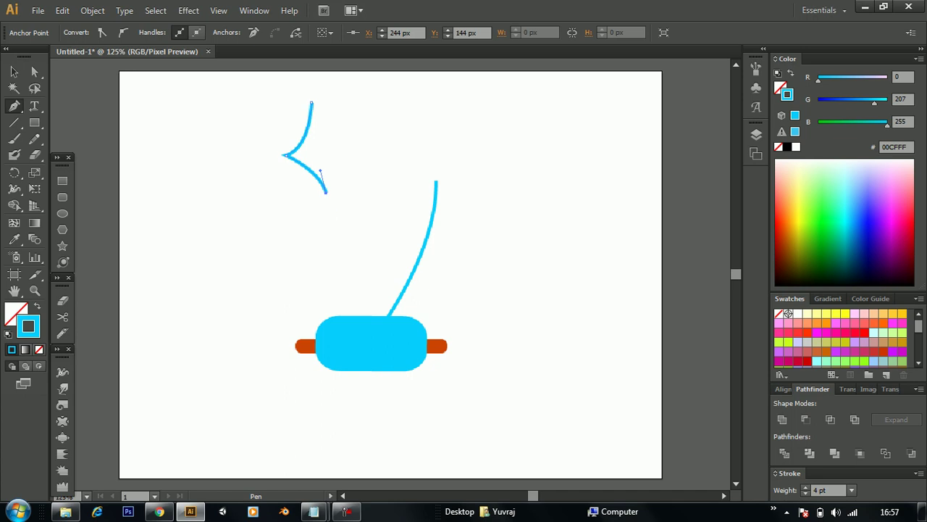
pyautogui.moveTo(352, 144); pyautogui.dragTo(369, 142)
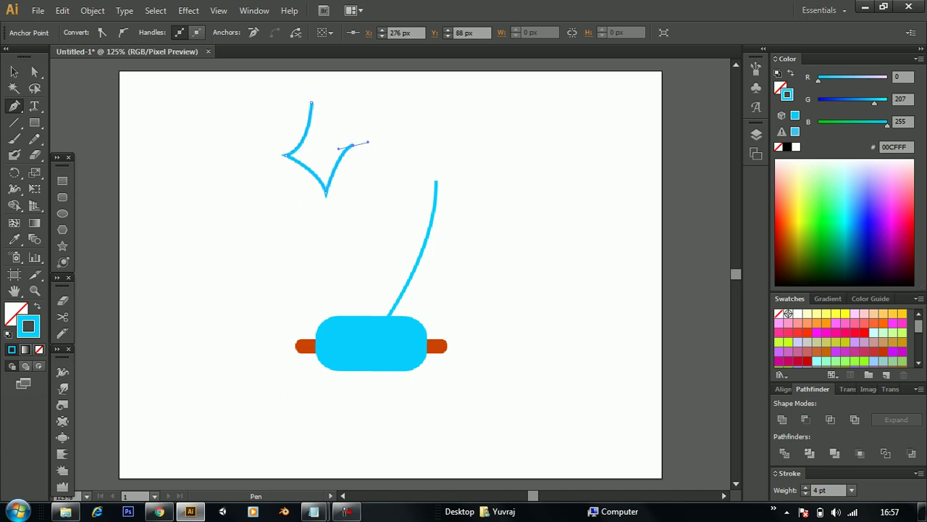
pyautogui.click(352, 145)
pyautogui.moveTo(311, 103); pyautogui.dragTo(310, 147)
pyautogui.moveTo(311, 102); pyautogui.dragTo(313, 133)
pyautogui.moveTo(313, 133); pyautogui.dragTo(320, 127)
pyautogui.press('v')
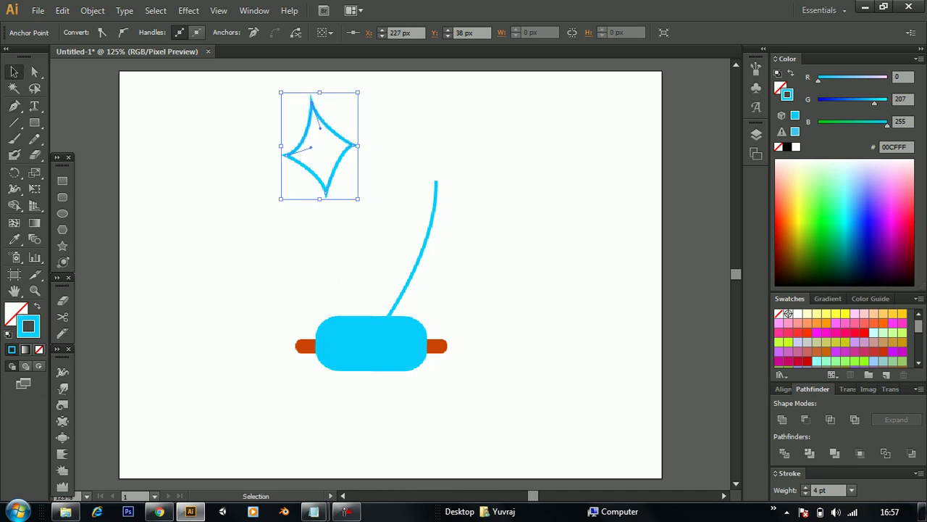
# Give the kite a golden yellow #FFCE00 fill and set its stroke to None.
pyautogui.click(16, 314)
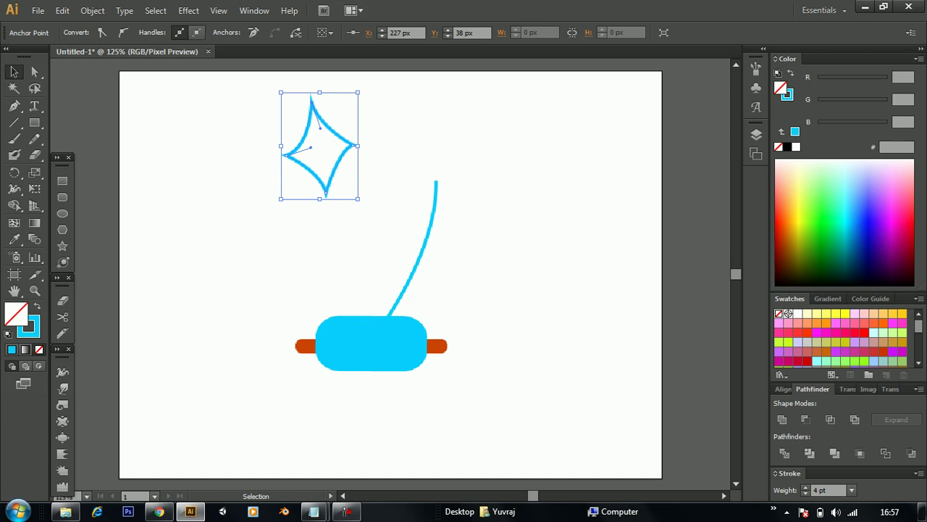
pyautogui.doubleClick(15, 314)
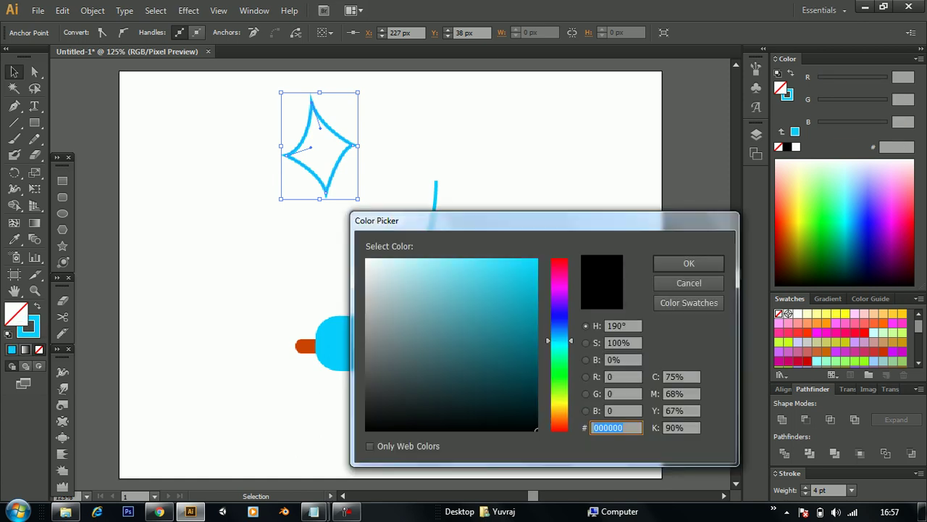
pyautogui.moveTo(560, 426); pyautogui.dragTo(559, 414)
pyautogui.click(433, 293)
pyautogui.moveTo(433, 293)
pyautogui.mouseDown()
pyautogui.moveTo(460, 258)
pyautogui.moveTo(537, 431)
pyautogui.moveTo(538, 259)
pyautogui.mouseUp()
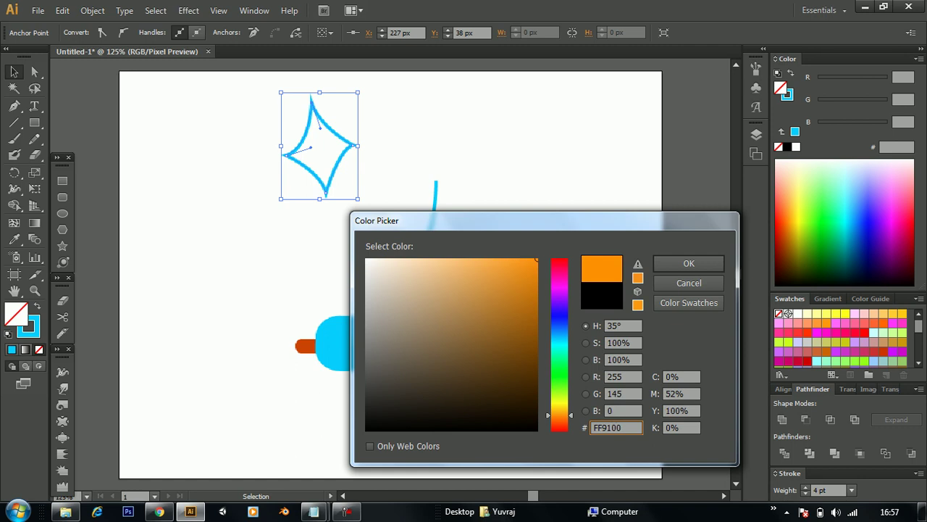
pyautogui.moveTo(559, 415); pyautogui.dragTo(559, 408)
pyautogui.click(689, 263)
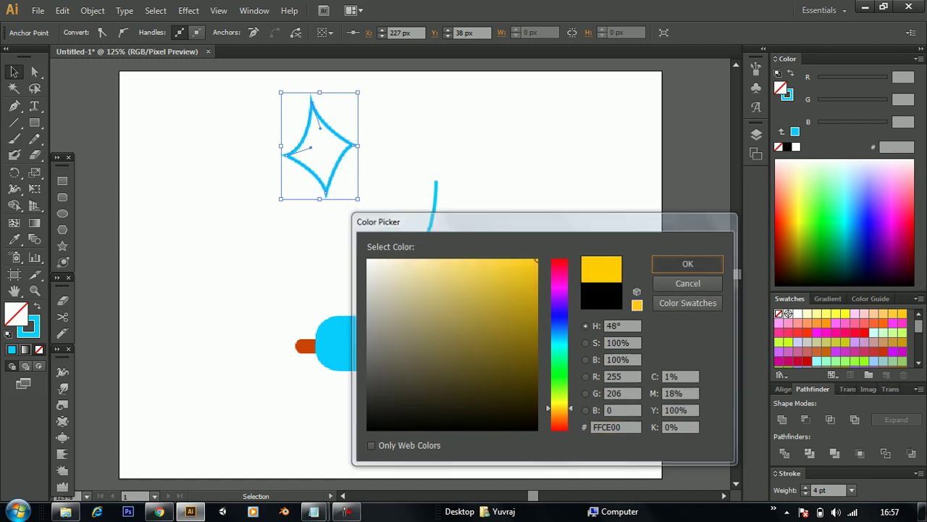
pyautogui.press('x')
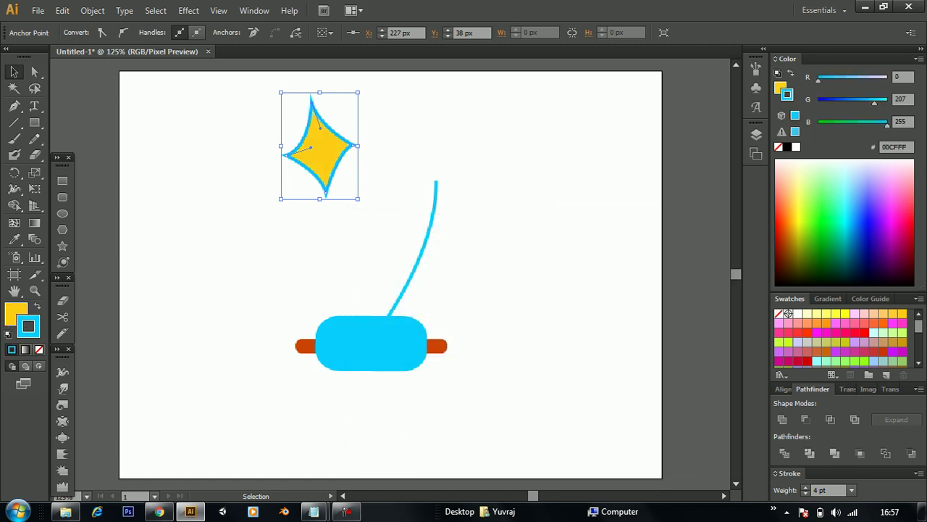
pyautogui.press('/')
pyautogui.hotkey('ctrl', 'shift', 'a')
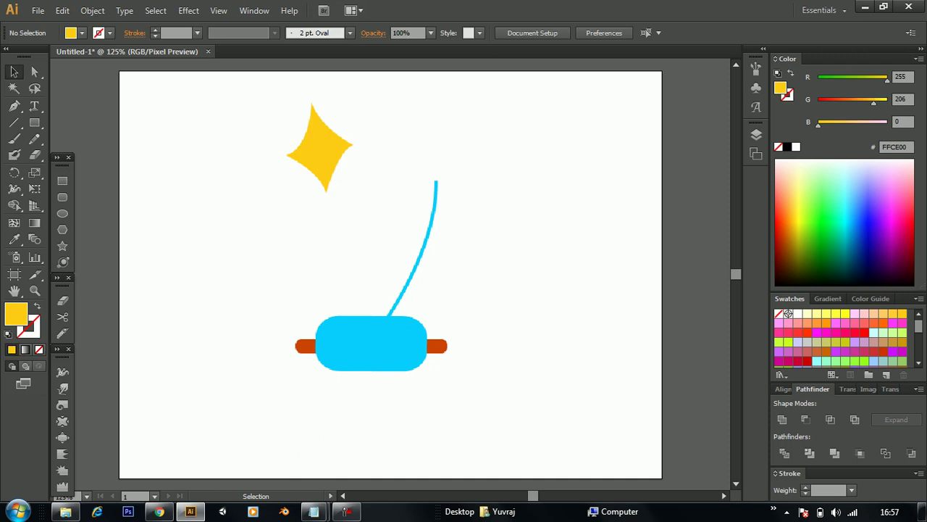
pyautogui.click(319, 147)
# Move the kite onto the string's top and draw a curved line from its top tip to its bottom tip.
pyautogui.moveTo(319, 148)
pyautogui.mouseDown()
pyautogui.moveTo(434, 152)
pyautogui.moveTo(431, 122)
pyautogui.mouseUp()
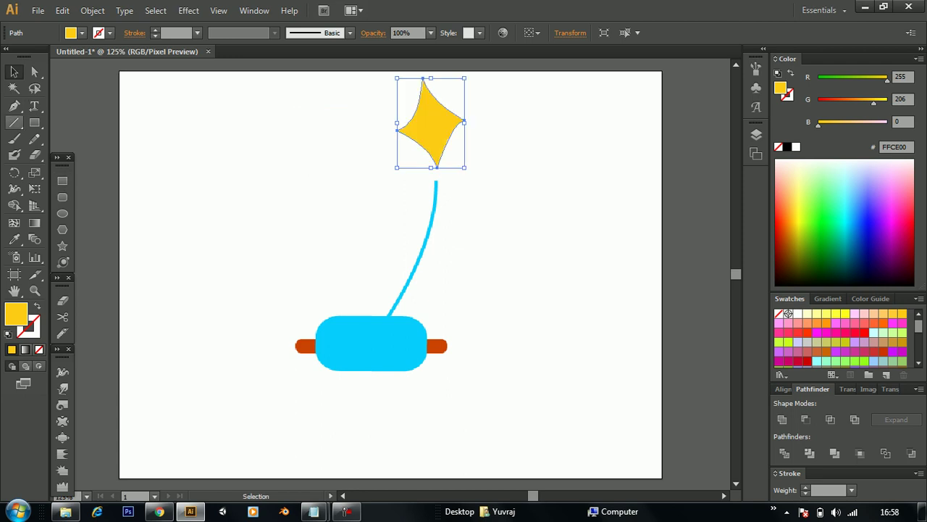
pyautogui.click(14, 105)
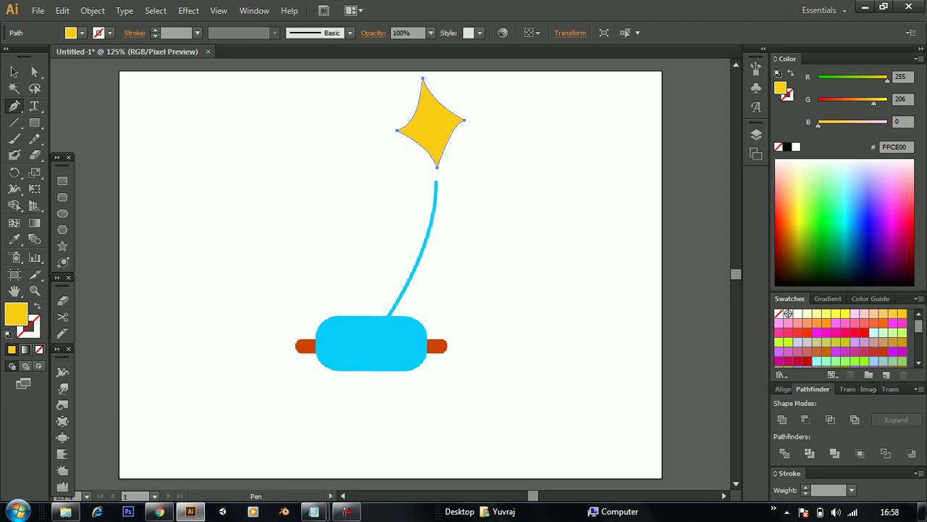
pyautogui.click(423, 78)
pyautogui.click(437, 164)
pyautogui.moveTo(436, 165); pyautogui.dragTo(435, 179)
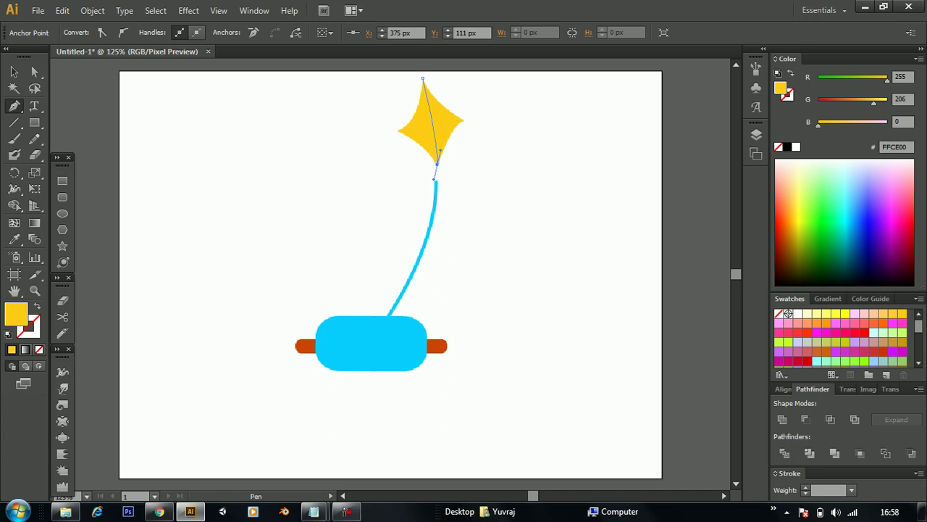
pyautogui.click(36, 306)
# Set the stroke colour to orange #E28600.
pyautogui.doubleClick(29, 327)
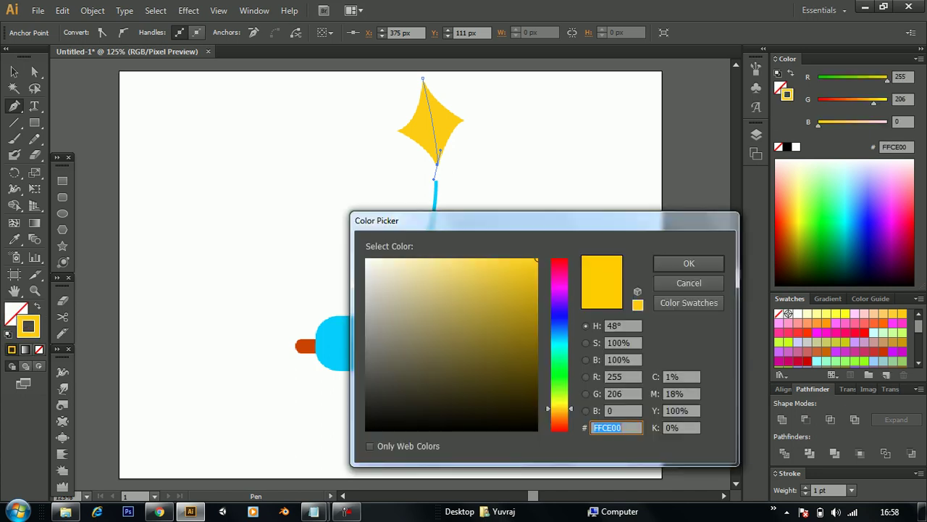
pyautogui.write('FF9700')
pyautogui.write('FFCE00')
pyautogui.write('FFB600')
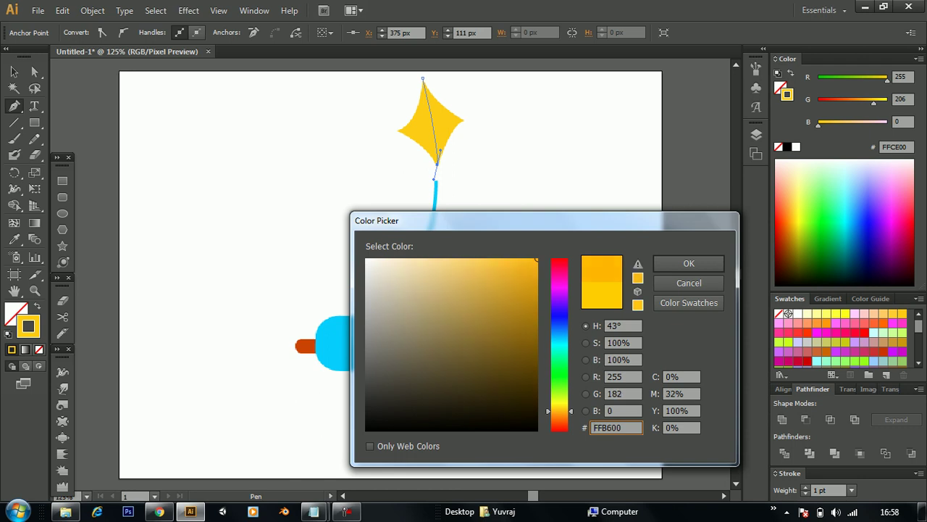
pyautogui.write('D69900')
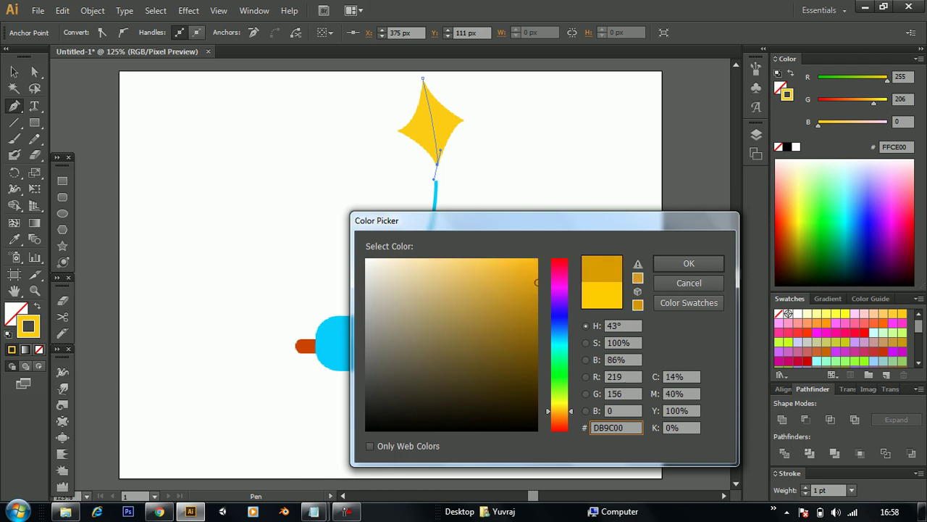
pyautogui.write('D67F00')
pyautogui.write('E28600')
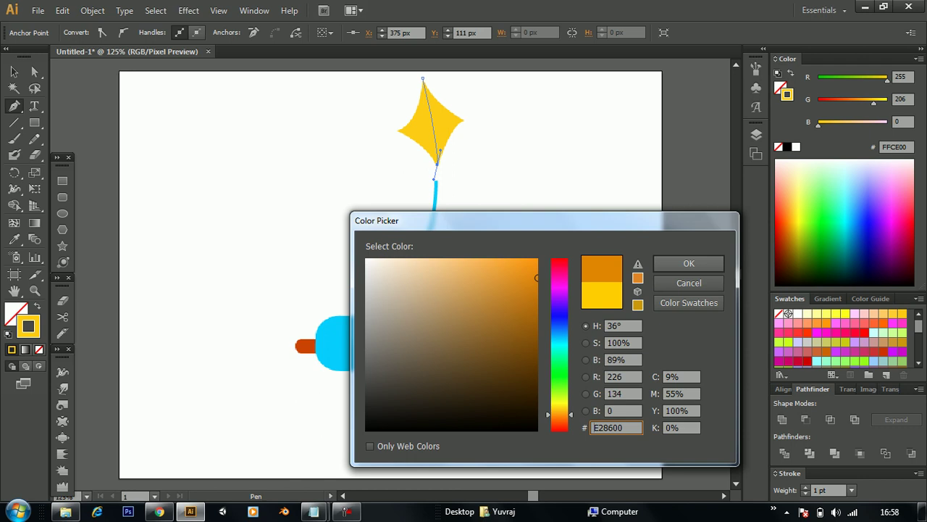
pyautogui.click(689, 263)
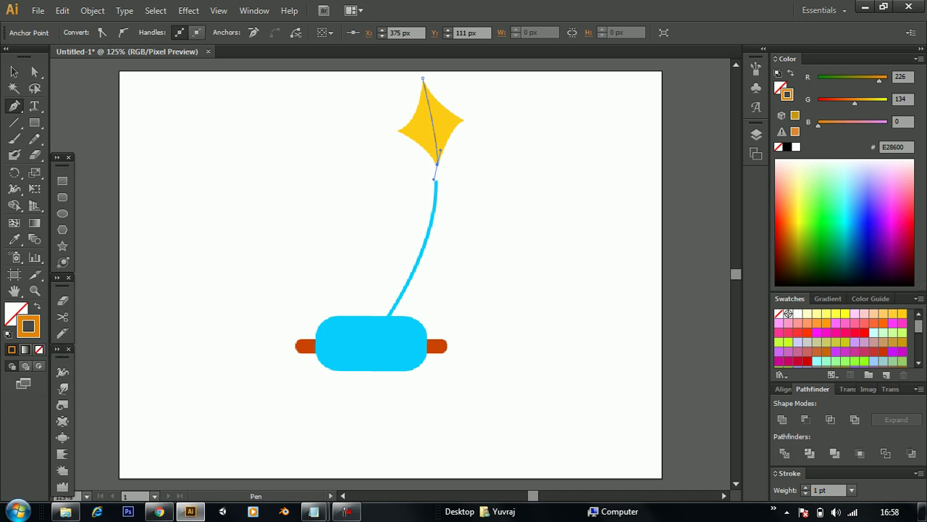
# Select the kite's thin inner spine line and give it a 4 pt stroke.
pyautogui.click(14, 71)
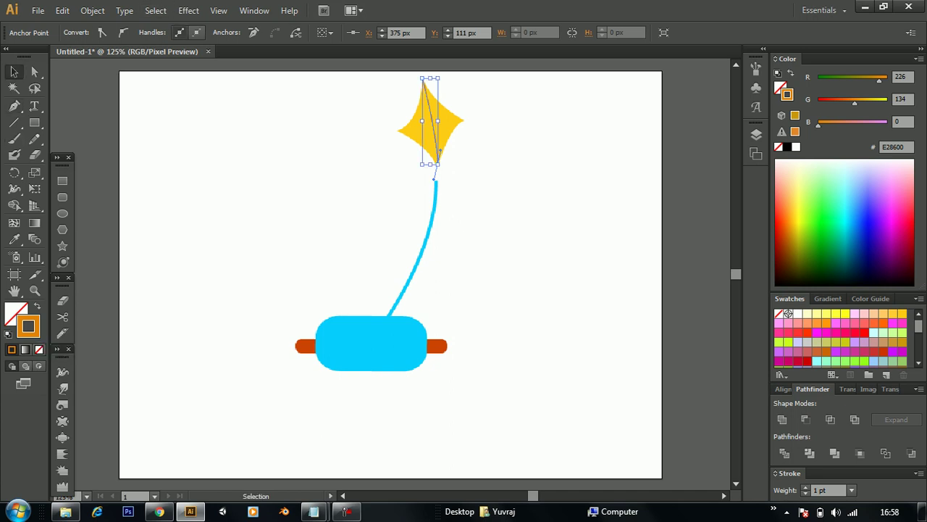
pyautogui.hotkey('ctrl', 'shift', 'a')
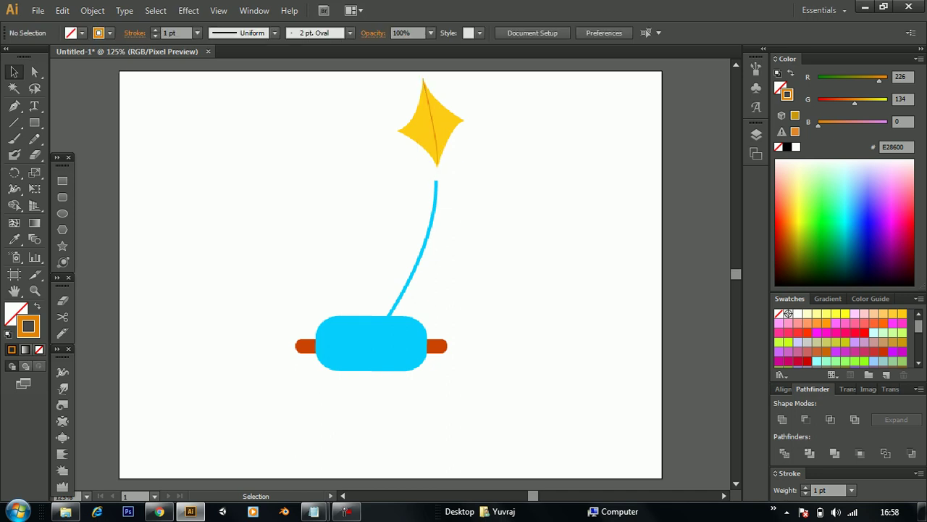
pyautogui.click(431, 119)
pyautogui.click(274, 32)
pyautogui.click(197, 33)
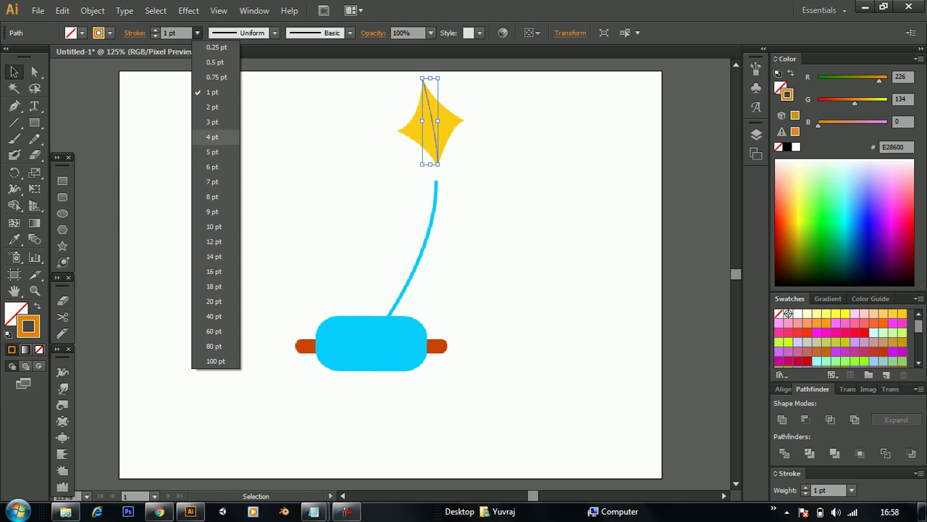
pyautogui.click(212, 136)
pyautogui.hotkey('ctrl', 'shift', 'a')
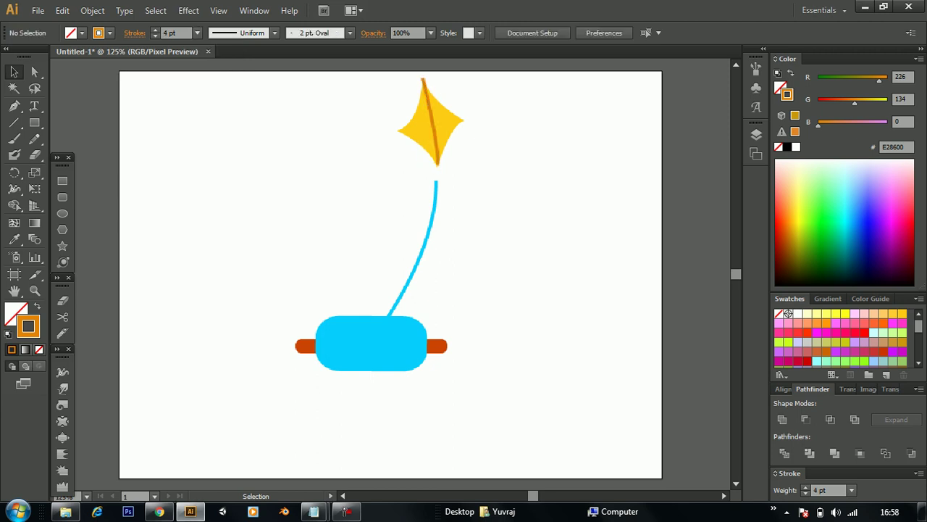
pyautogui.hotkey('ctrl', 'z')
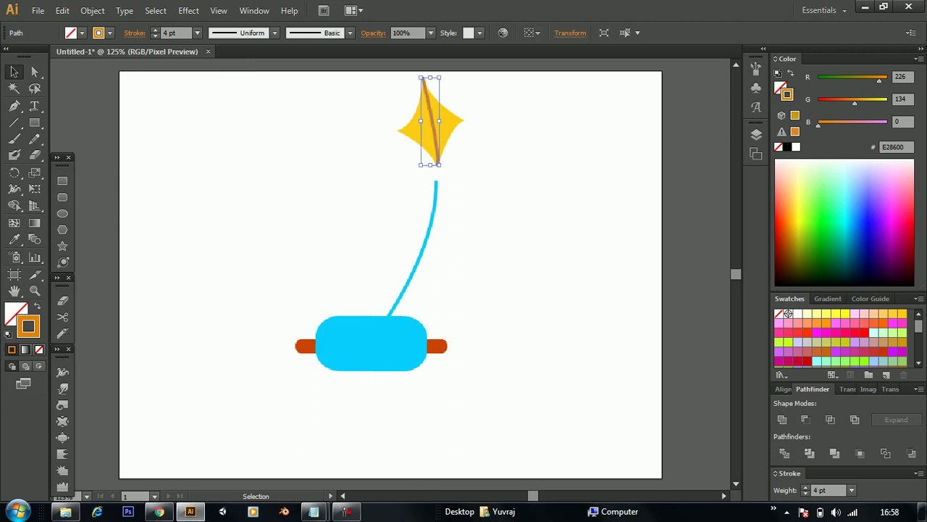
pyautogui.click(14, 122)
pyautogui.click(15, 106)
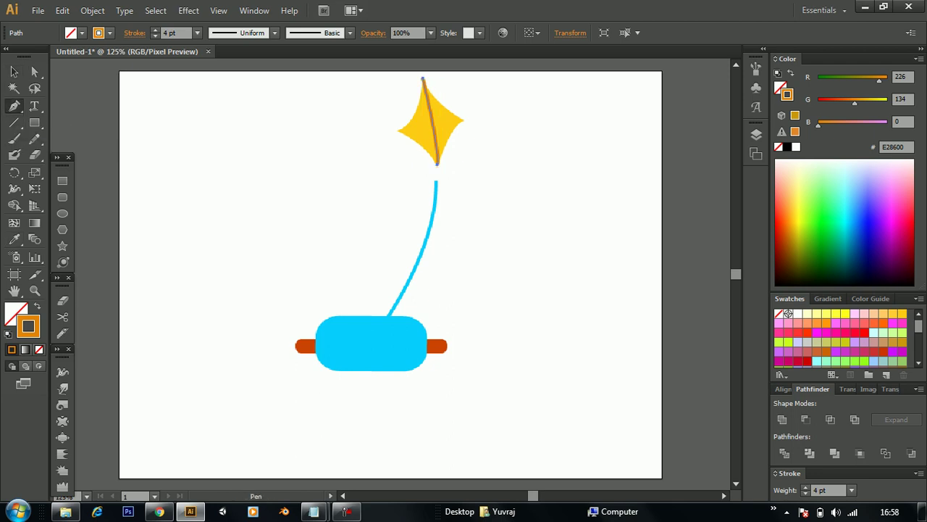
# Pen a gently bent orange spar from the kite's left tip to its right tip.
pyautogui.click(396, 130)
pyautogui.moveTo(461, 120); pyautogui.dragTo(473, 110)
pyautogui.moveTo(461, 120); pyautogui.dragTo(474, 110)
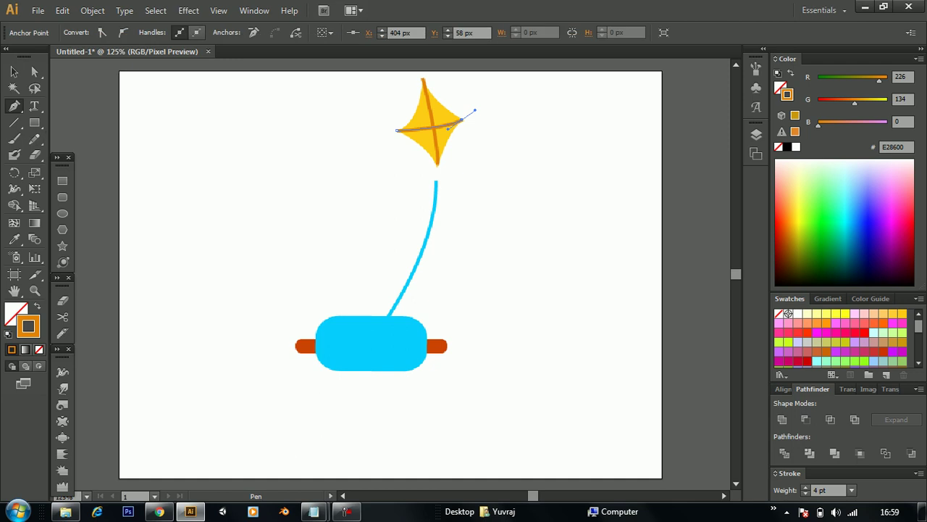
pyautogui.hotkey('ctrl', 'shift', 'a')
pyautogui.click(62, 213)
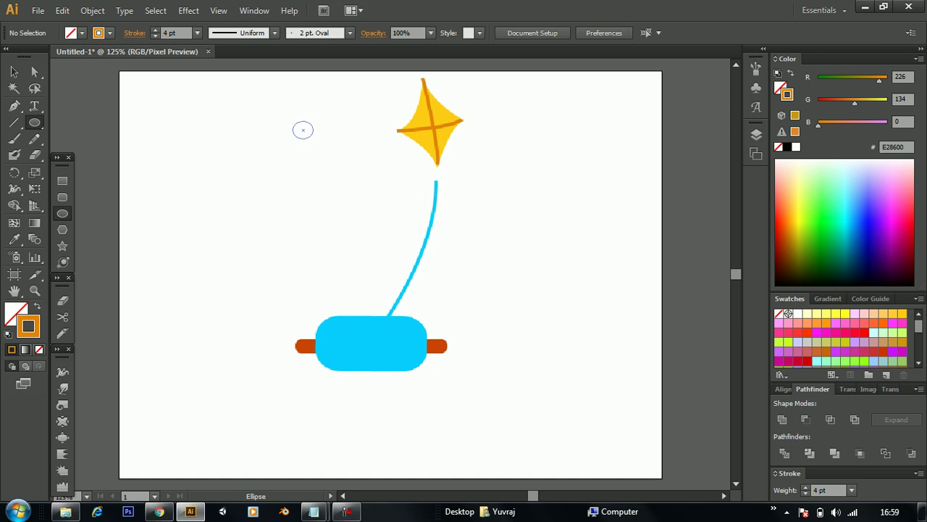
# Draw a small circle left of the kite, filled red #FF0600 with no outline.
pyautogui.moveTo(315, 142); pyautogui.dragTo(314, 142)
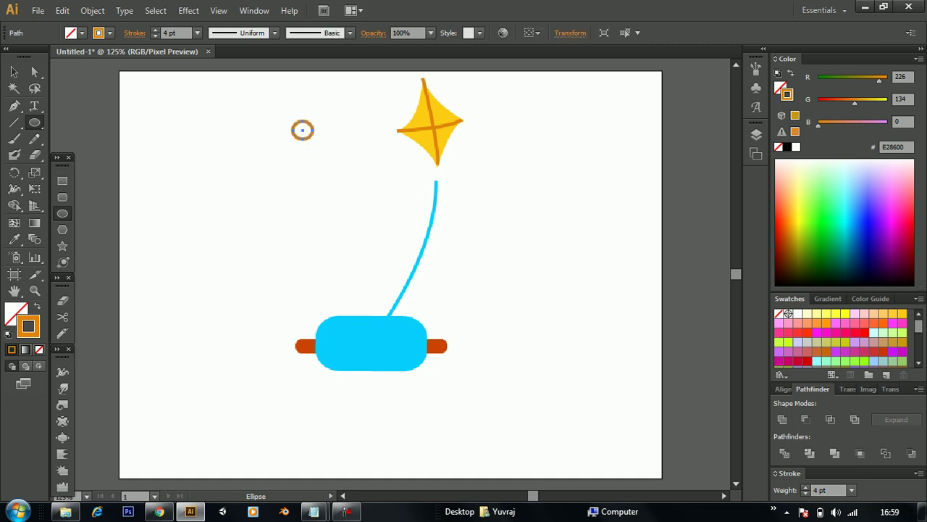
pyautogui.hotkey('shift', 'x')
pyautogui.doubleClick(16, 312)
pyautogui.write('FF9100')
pyautogui.moveTo(559, 415); pyautogui.dragTo(560, 429)
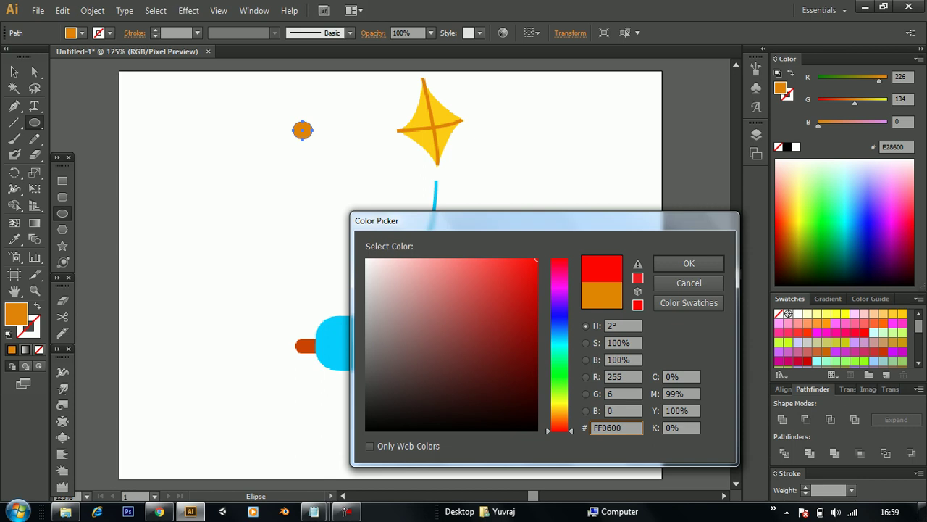
pyautogui.click(688, 263)
pyautogui.press('v')
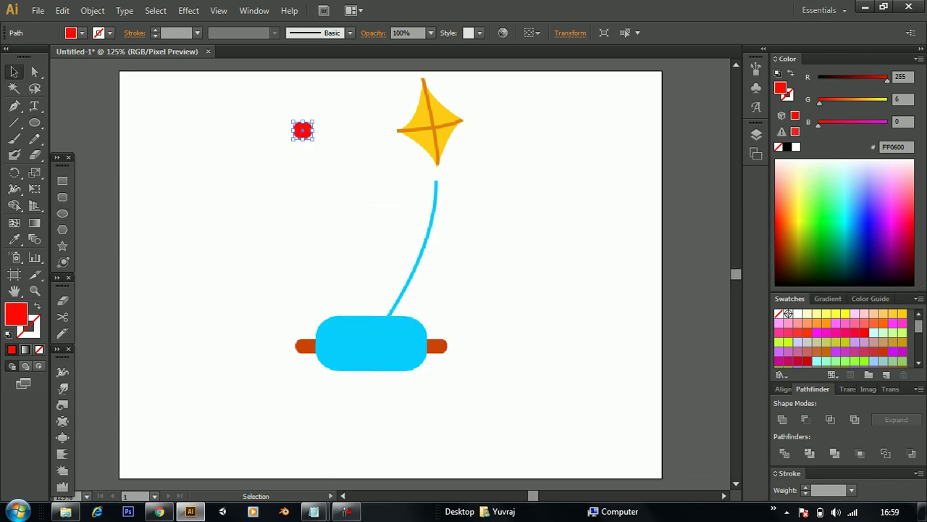
# Nudge the red dot, then move the kite up-left and stretch it down to the string.
pyautogui.click(410, 118)
pyautogui.moveTo(300, 130); pyautogui.dragTo(314, 147)
pyautogui.moveTo(381, 85)
pyautogui.mouseDown()
pyautogui.moveTo(477, 157)
pyautogui.moveTo(485, 198)
pyautogui.mouseUp()
pyautogui.moveTo(441, 137)
pyautogui.mouseDown()
pyautogui.moveTo(430, 134)
pyautogui.moveTo(492, 136)
pyautogui.mouseUp()
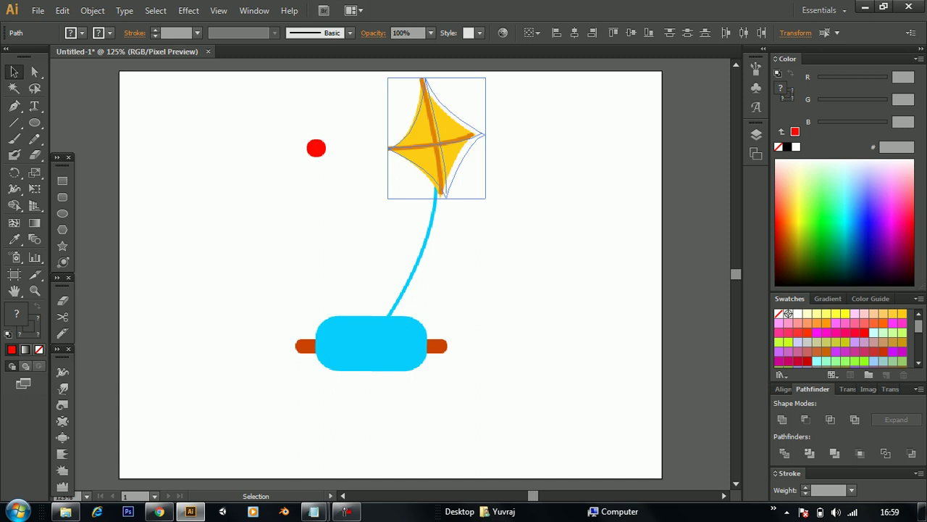
pyautogui.moveTo(440, 198); pyautogui.dragTo(435, 207)
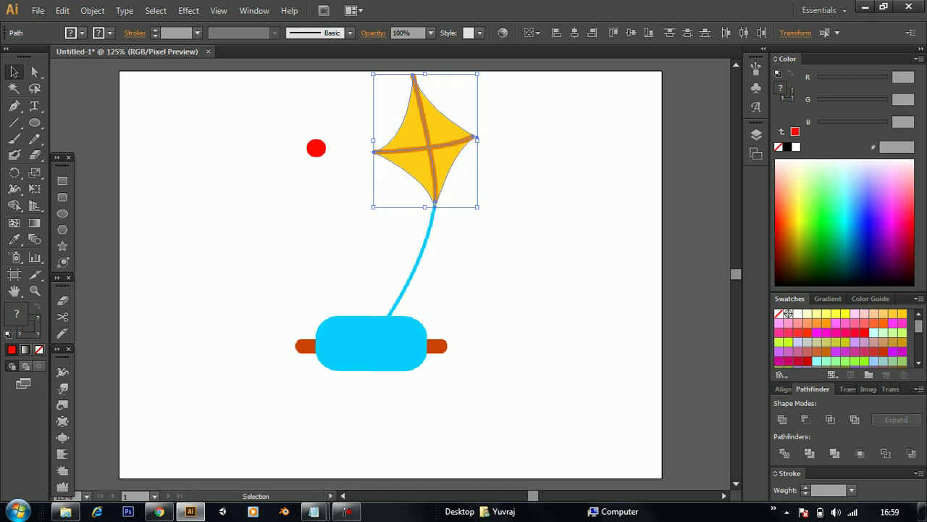
pyautogui.hotkey('ctrl', 'shift', 'a')
# Place the red dot on the kite's upper left and a pasted copy on its upper right.
pyautogui.click(316, 148)
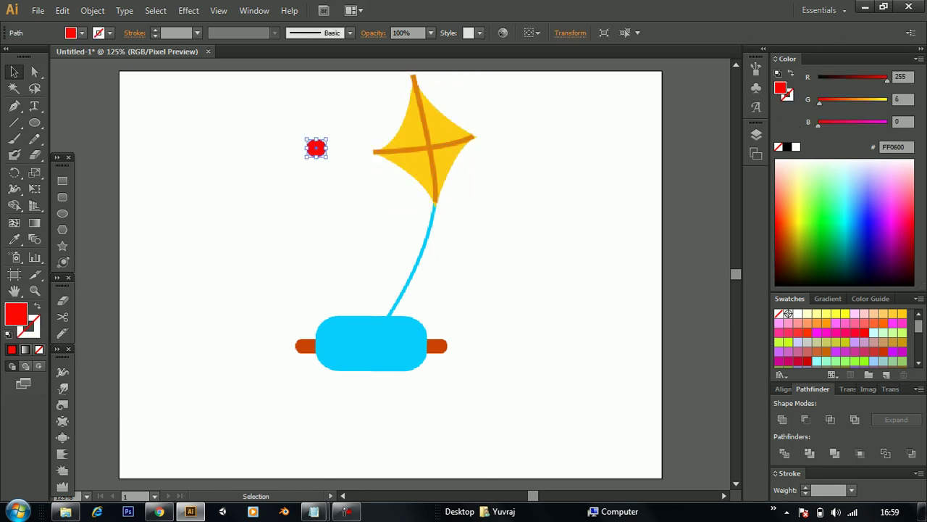
pyautogui.moveTo(410, 134); pyautogui.dragTo(411, 135)
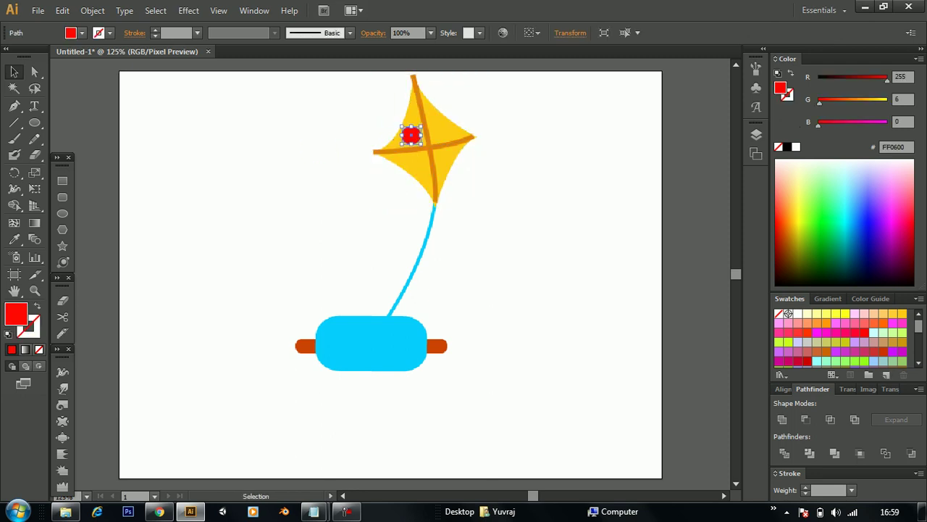
pyautogui.press('a')
pyautogui.hotkey('ctrl', 'v')
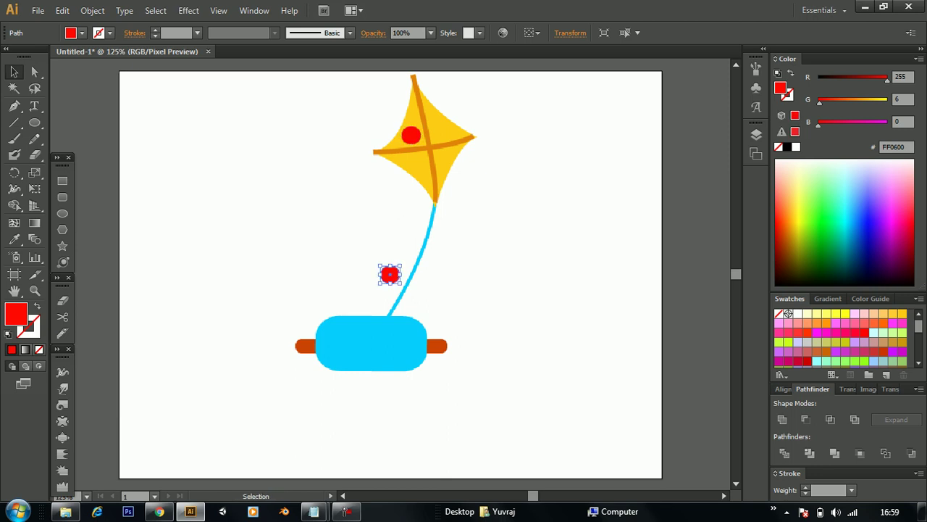
pyautogui.moveTo(389, 274); pyautogui.dragTo(444, 131)
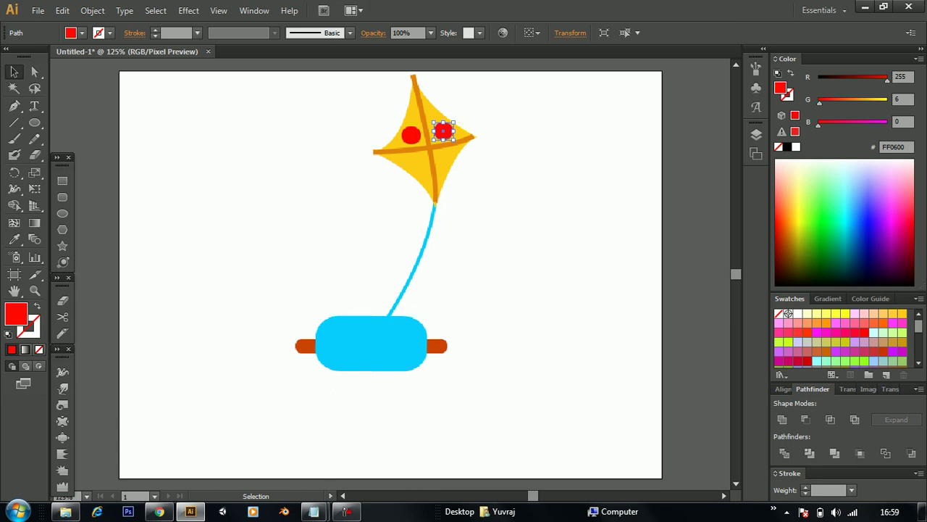
pyautogui.click(569, 106)
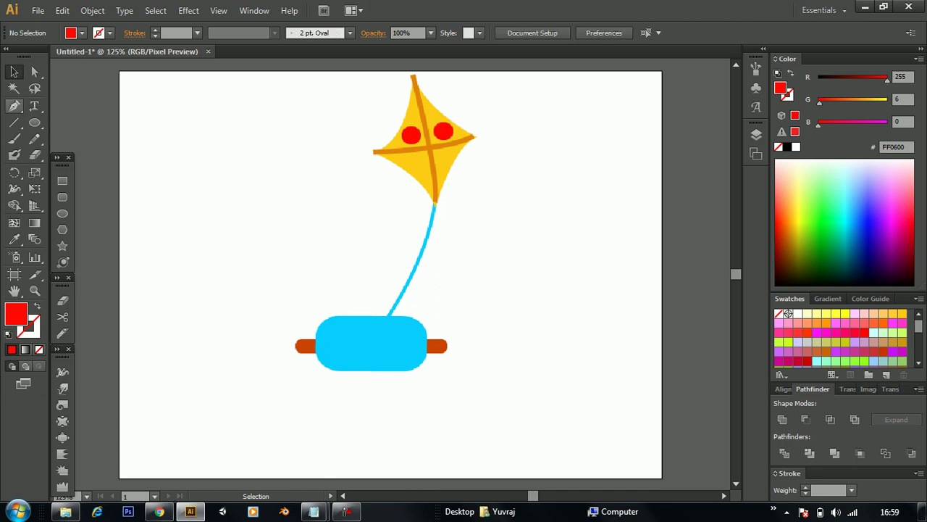
# Trace a path down the kite's spine and extend a trial curved tail from the bottom tip.
pyautogui.click(13, 106)
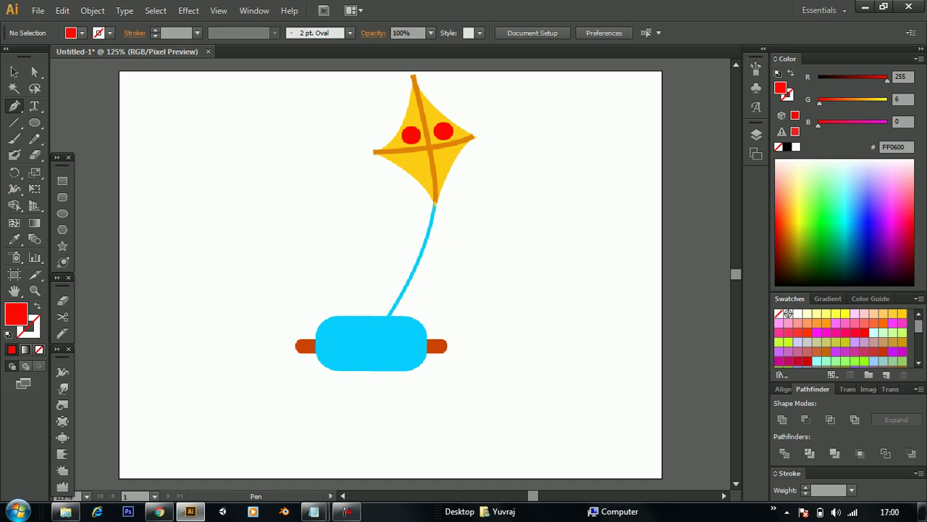
pyautogui.click(413, 75)
pyautogui.click(439, 183)
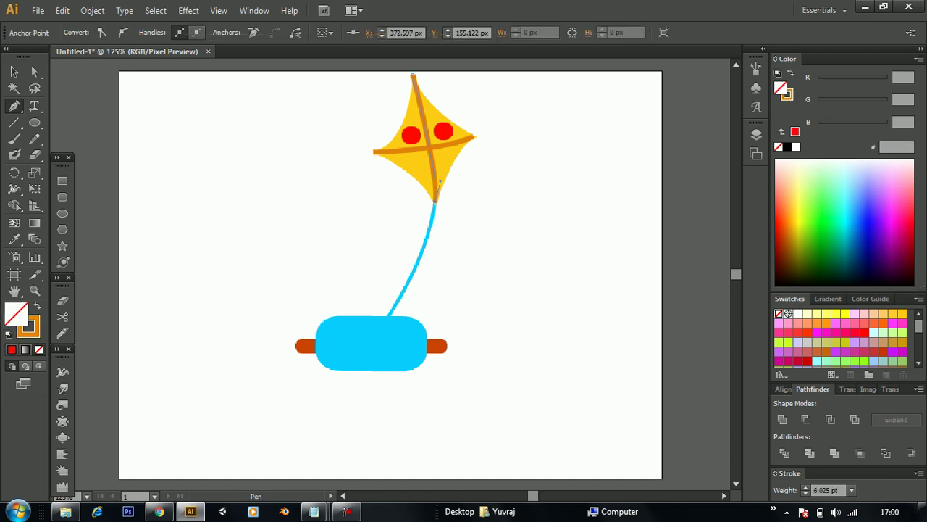
pyautogui.click(435, 203)
pyautogui.moveTo(491, 210); pyautogui.dragTo(515, 228)
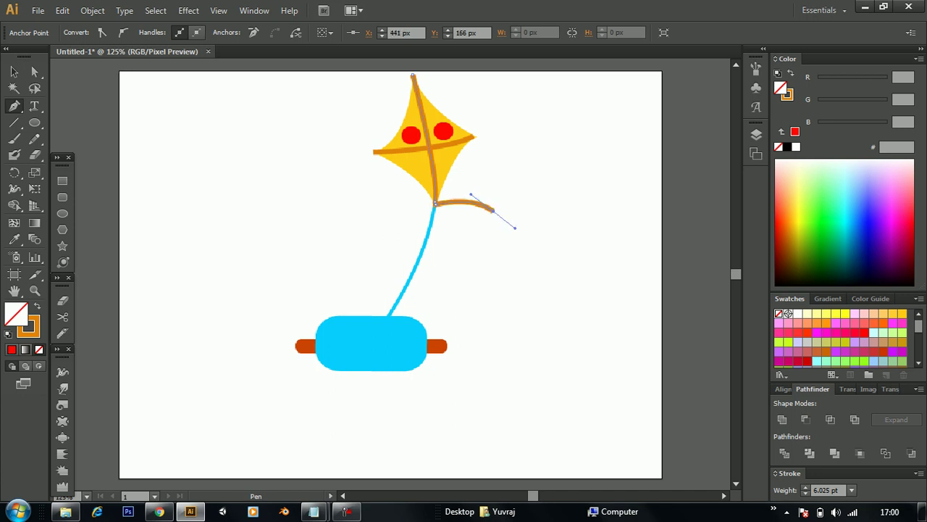
# Undo the trial tail and start a new Pen path in the blank area left of the kite.
pyautogui.press('v')
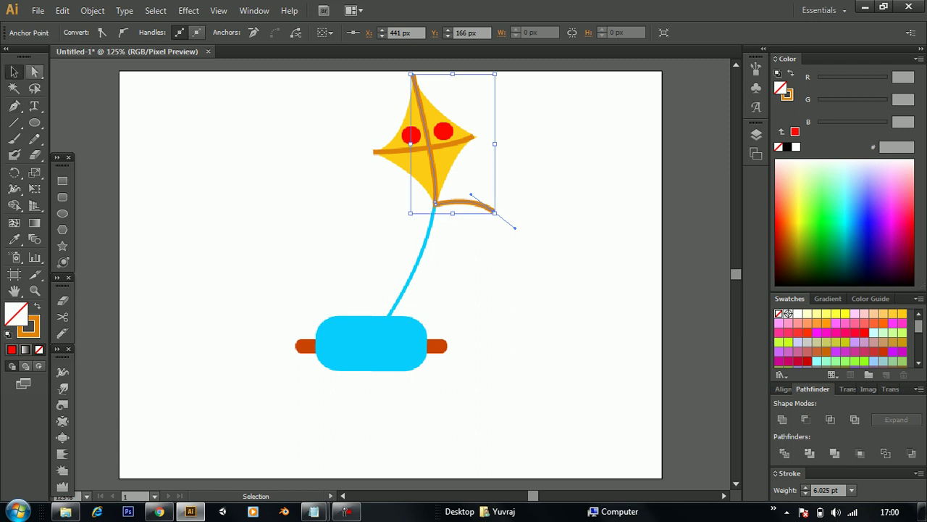
pyautogui.hotkey('ctrl', 'shift', 'a')
pyautogui.hotkey('ctrl', 'z')
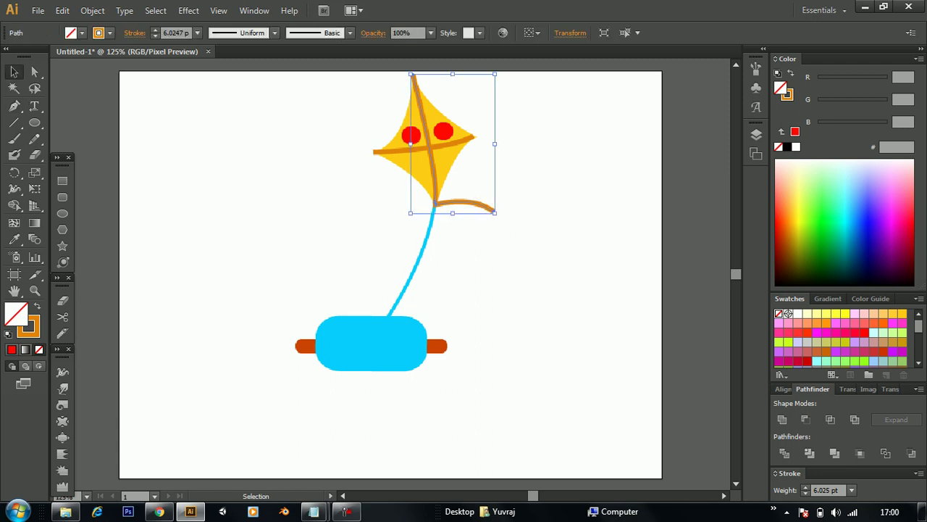
pyautogui.hotkey('ctrl', 'z')
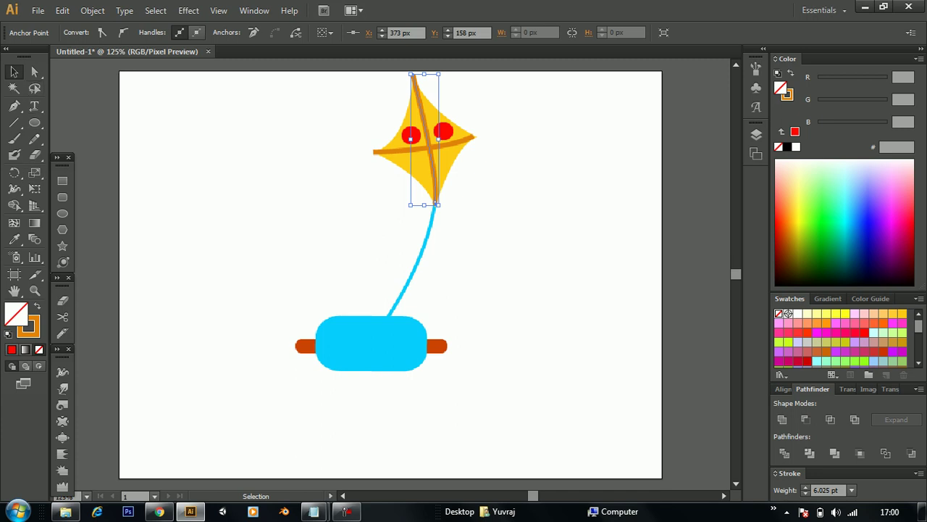
pyautogui.click(13, 105)
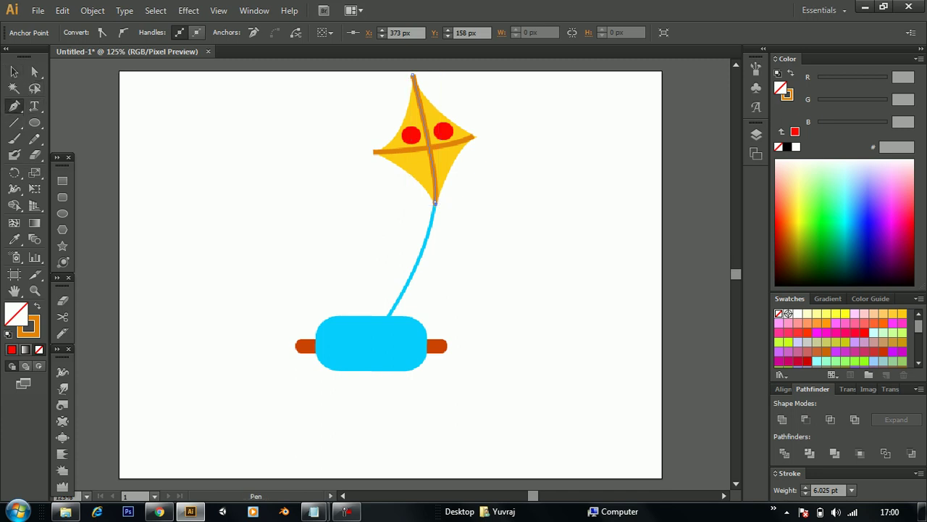
pyautogui.click(249, 155)
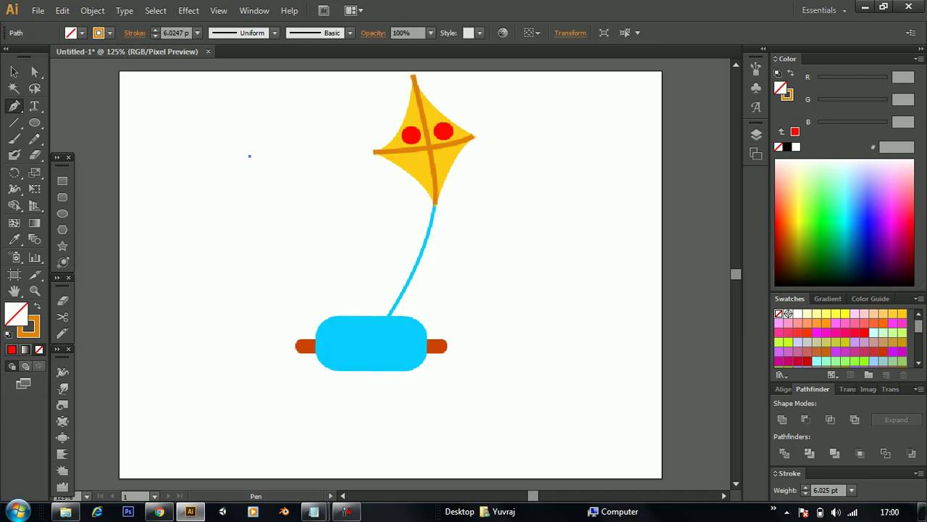
# Finish the S-shaped curve and set its stroke colour to black 000000.
pyautogui.moveTo(271, 197); pyautogui.dragTo(306, 208)
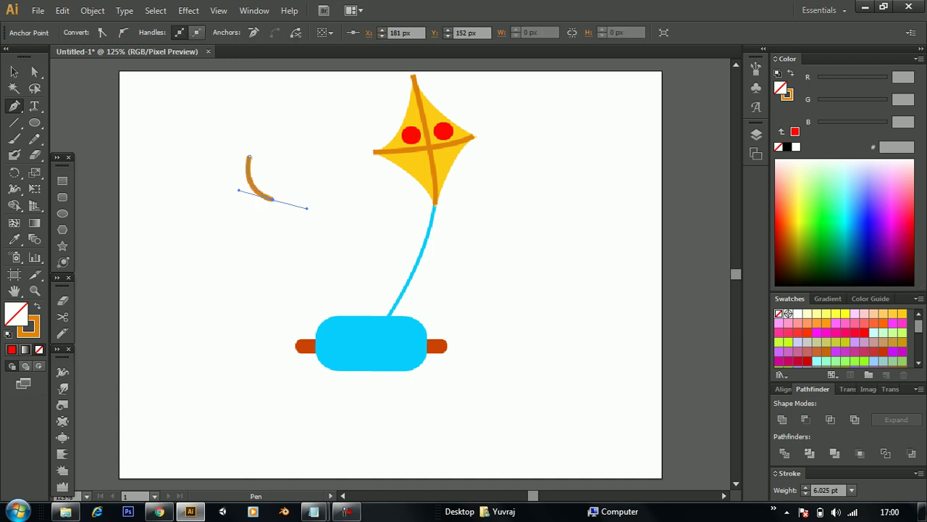
pyautogui.moveTo(299, 226); pyautogui.dragTo(294, 235)
pyautogui.press('v')
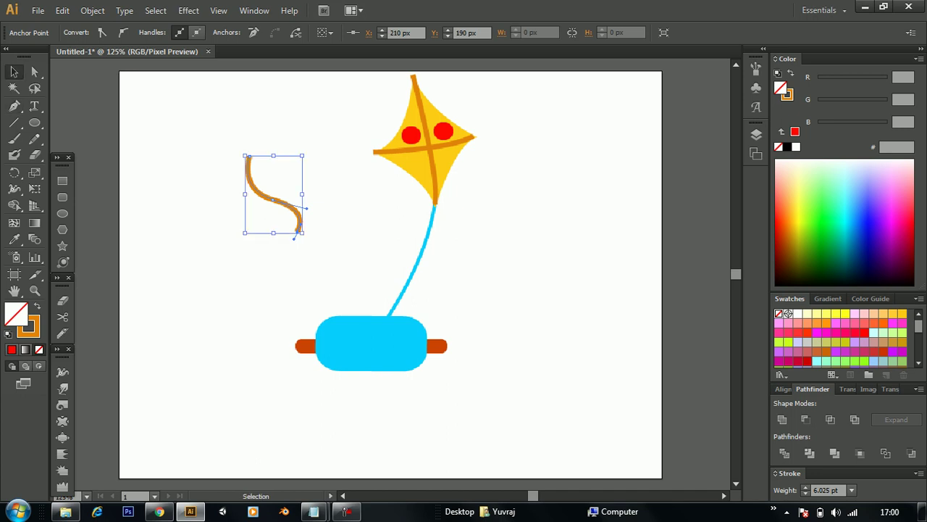
pyautogui.doubleClick(28, 326)
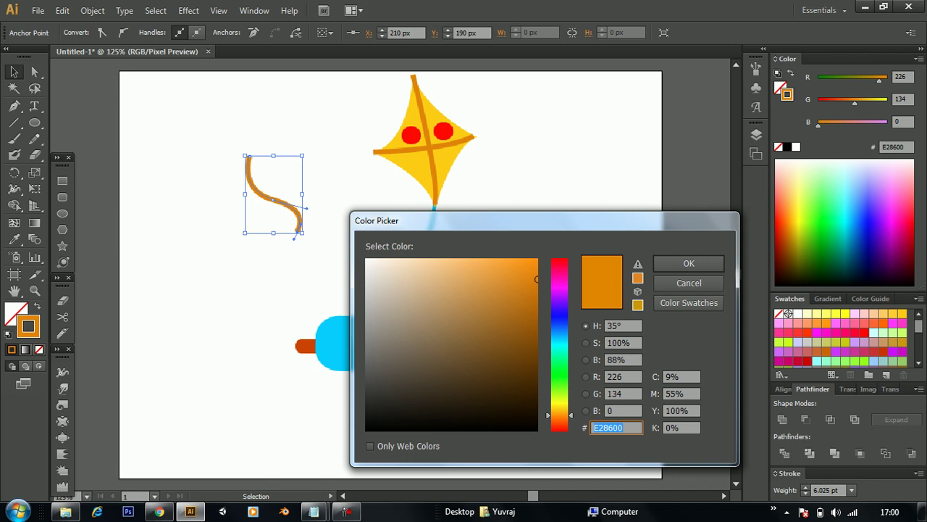
pyautogui.write('DD7E00')
pyautogui.moveTo(536, 281); pyautogui.dragTo(536, 259)
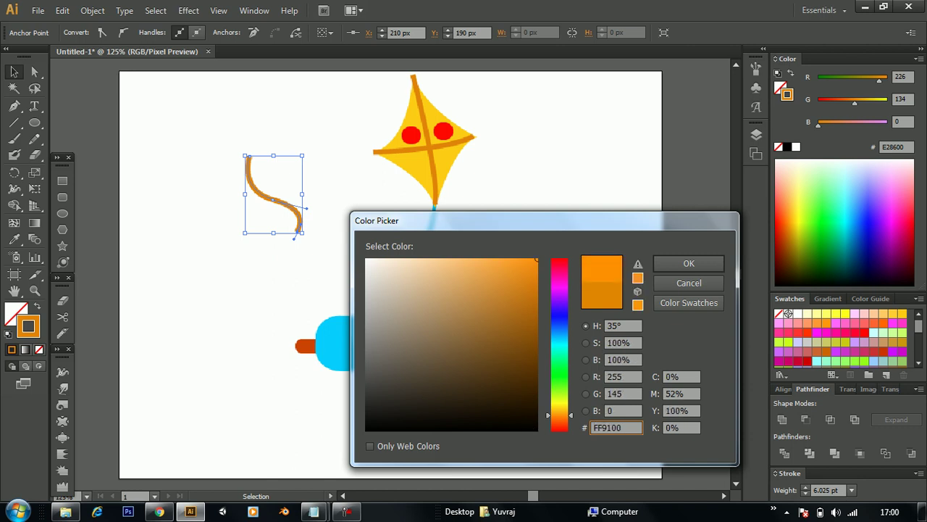
pyautogui.write('000000')
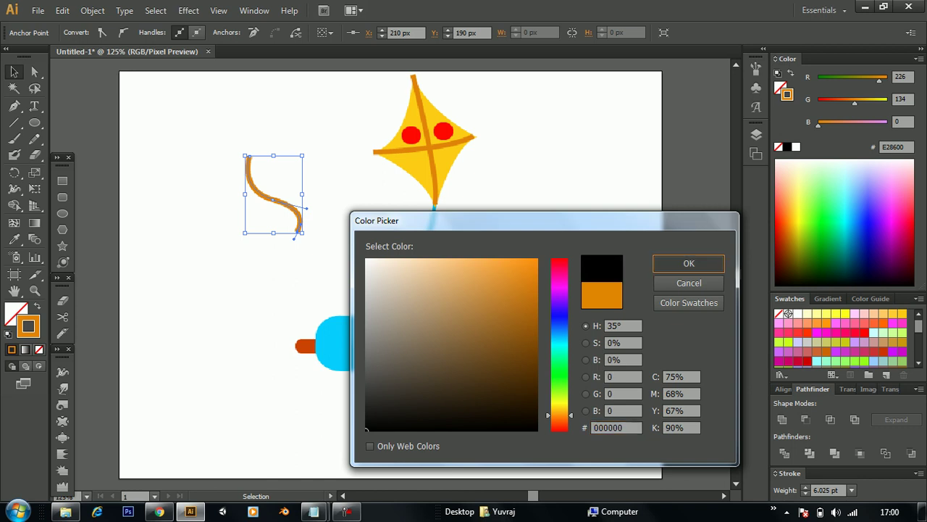
pyautogui.click(689, 263)
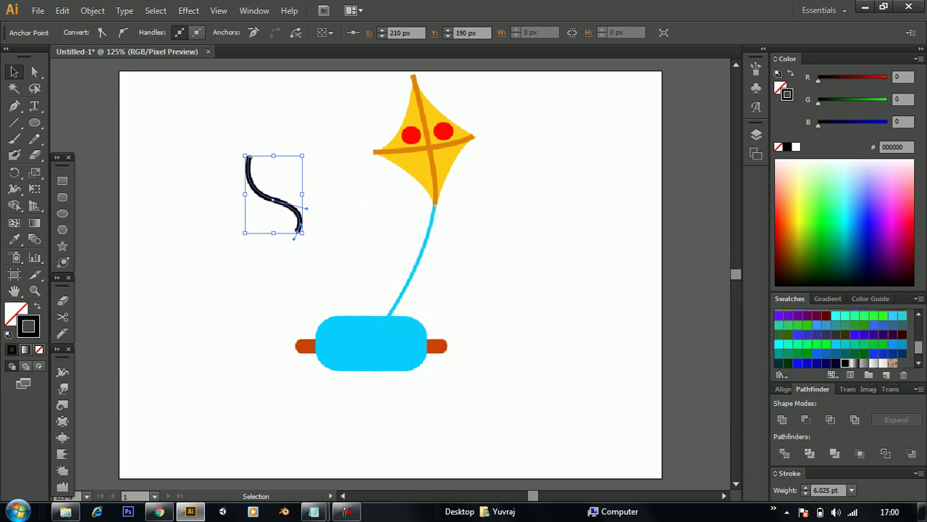
# Move the black S-curve so it hangs from the kite's bottom tip as a tail.
pyautogui.moveTo(258, 194); pyautogui.dragTo(410, 241)
pyautogui.click(410, 241)
pyautogui.moveTo(272, 197)
pyautogui.mouseDown()
pyautogui.moveTo(454, 249)
pyautogui.moveTo(458, 244)
pyautogui.mouseUp()
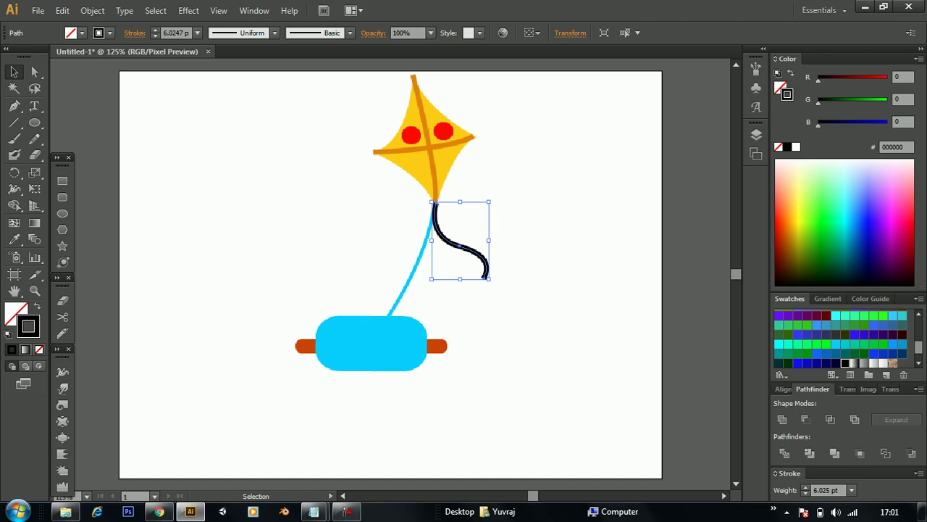
# Reduce the black tail's stroke weight to 3 pt and deselect it.
pyautogui.click(197, 32)
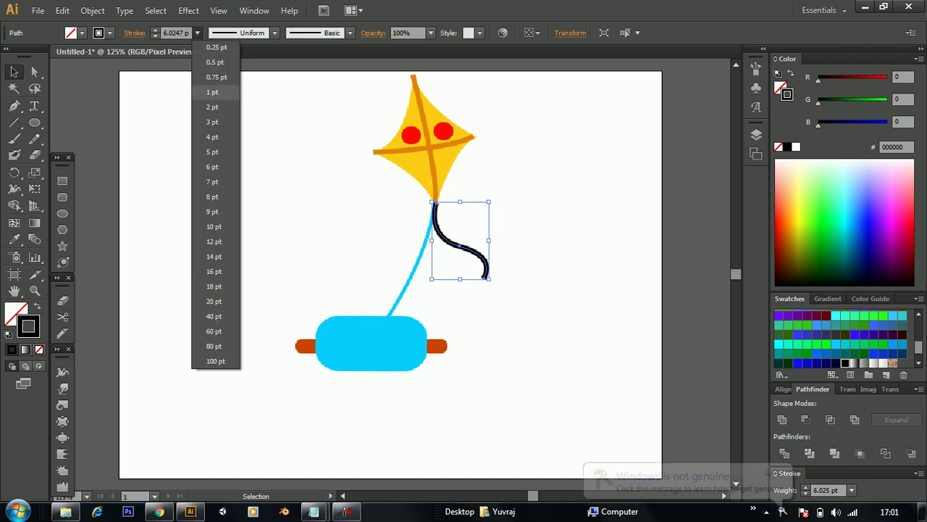
pyautogui.click(211, 122)
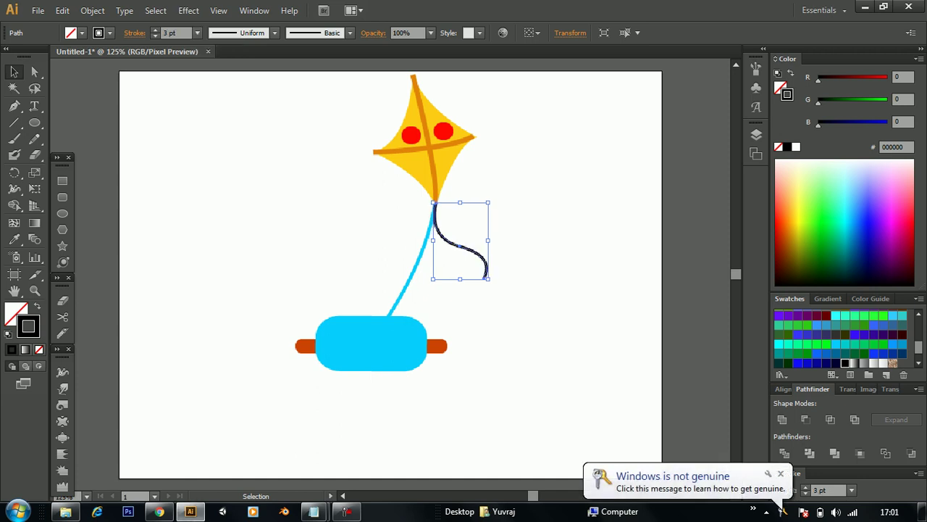
pyautogui.hotkey('ctrl', 'shift', 'a')
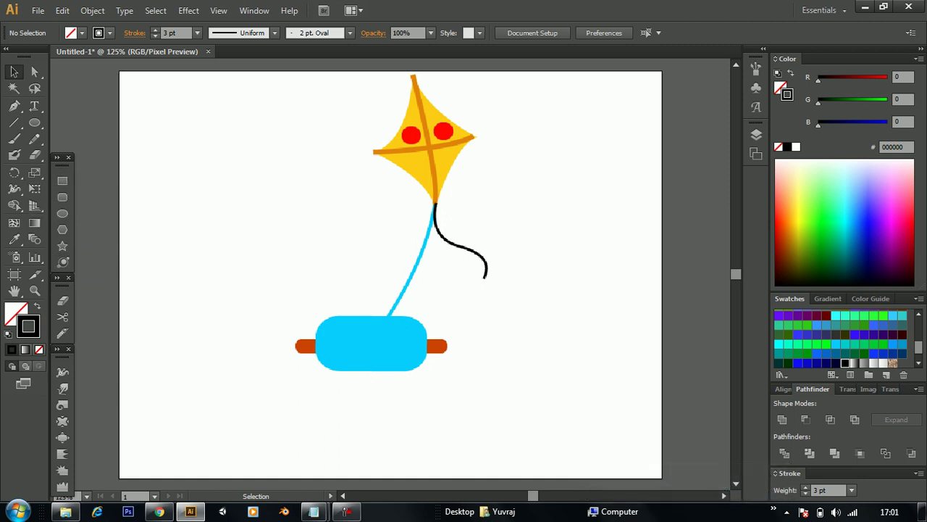
# Use the Line Segment tool for a short diagonal stroke and a short horizontal base line.
pyautogui.click(14, 122)
pyautogui.moveTo(263, 166); pyautogui.dragTo(250, 192)
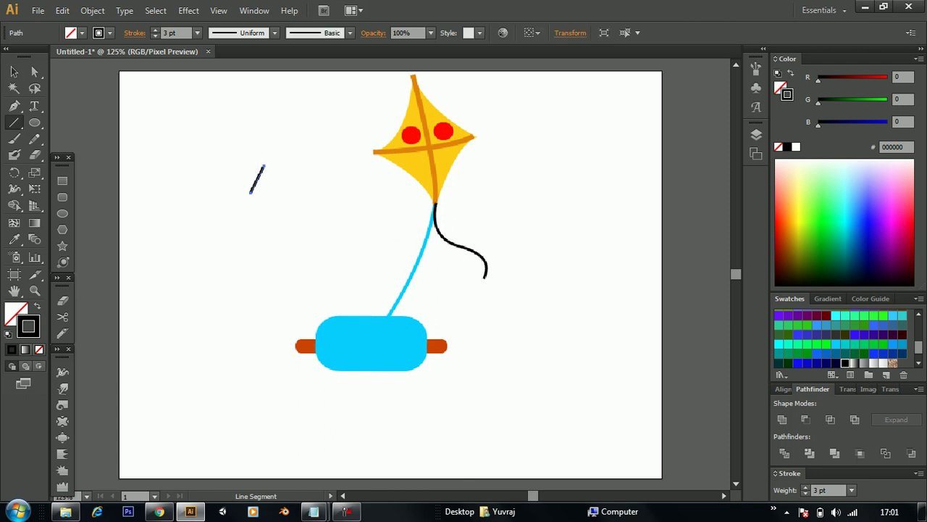
pyautogui.keyDown('ctrl'); pyautogui.click(275, 192); pyautogui.keyUp('ctrl')
pyautogui.keyDown('ctrl'); pyautogui.click(257, 179); pyautogui.keyUp('ctrl')
pyautogui.hotkey('ctrl', 'shift', 'a')
pyautogui.moveTo(269, 192); pyautogui.dragTo(278, 192)
pyautogui.click(278, 193)
pyautogui.press('v')
pyautogui.click(257, 178)
# Send the diagonal to back, reflect a vertical copy, and nudge it right to close the triangle.
pyautogui.rightClick(259, 179)
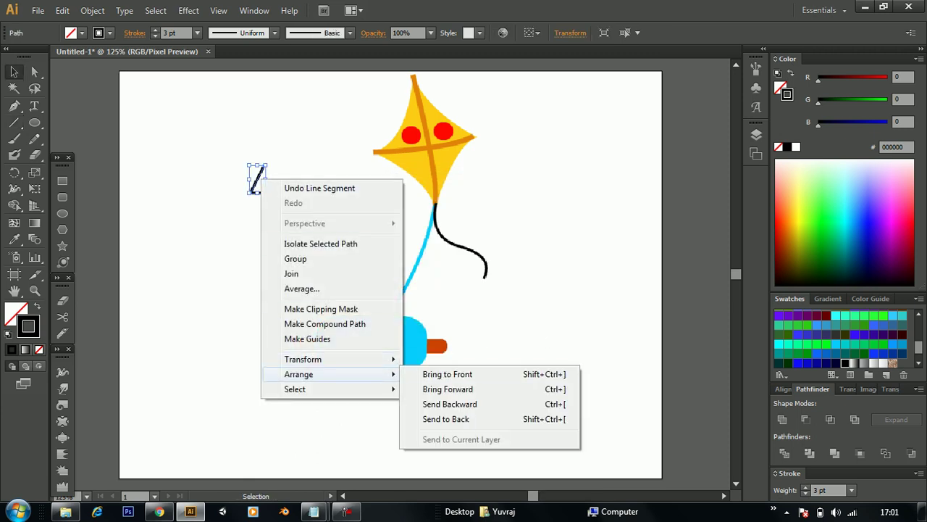
pyautogui.click(445, 419)
pyautogui.rightClick(258, 179)
pyautogui.moveTo(303, 360)
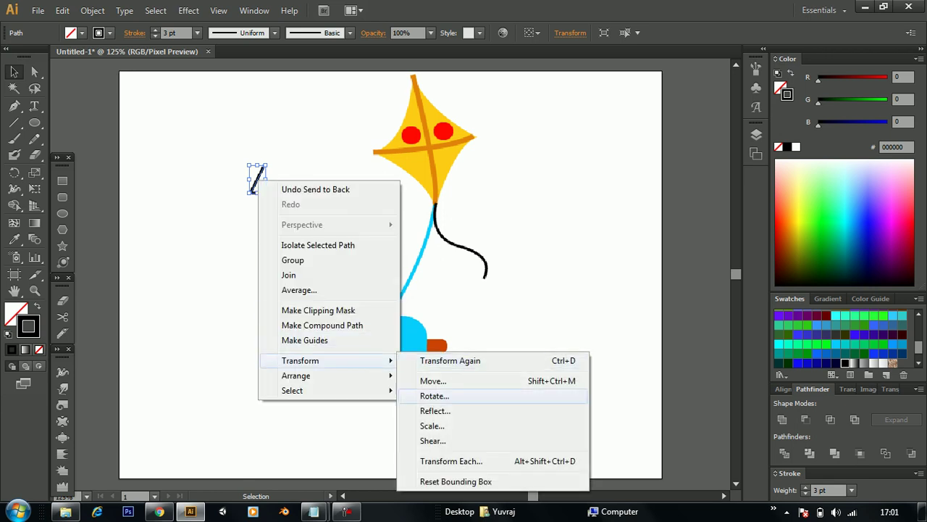
pyautogui.click(435, 410)
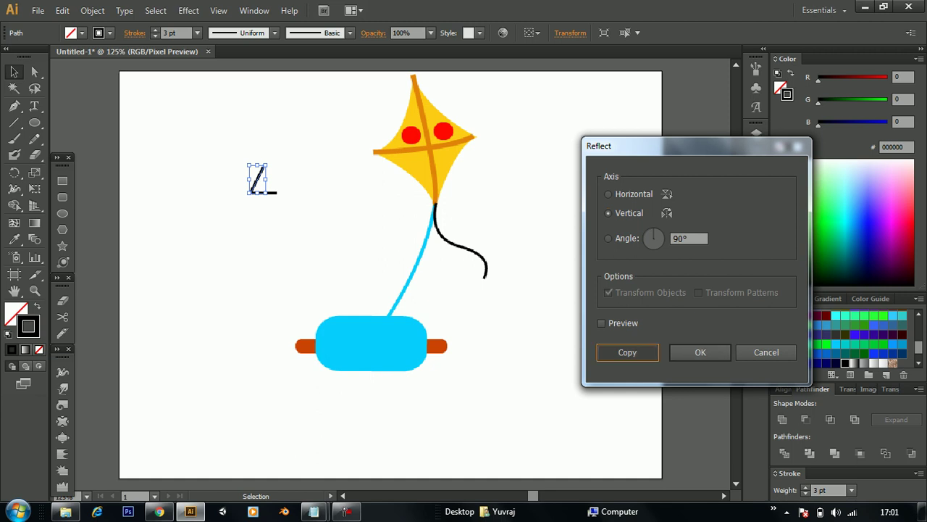
pyautogui.click(628, 352)
pyautogui.hotkey('ctrl', 'shift', 'a')
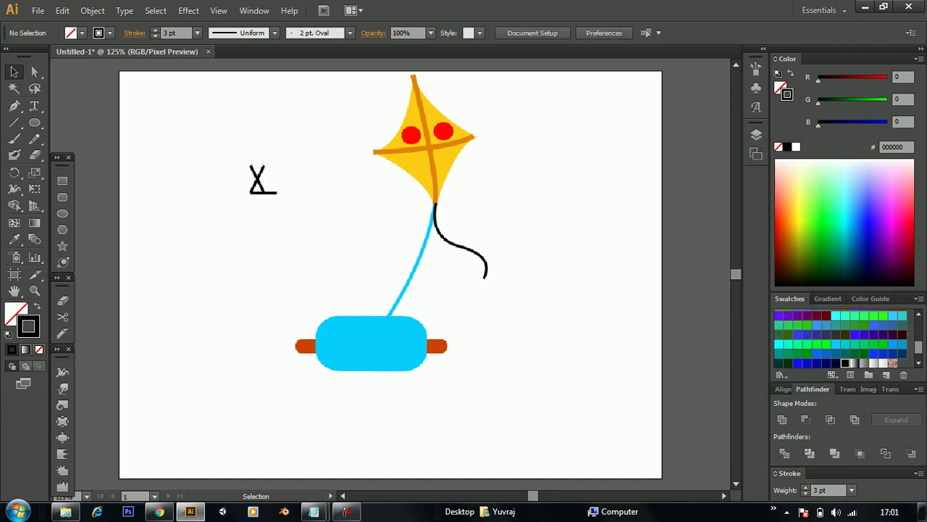
pyautogui.click(257, 180)
pyautogui.press('Right')
pyautogui.press('Right')
pyautogui.press('Right')
pyautogui.press('Right')
pyautogui.press('Right')
pyautogui.press('Right')
pyautogui.press('Right')
pyautogui.press('Right')
pyautogui.press('Right')
pyautogui.press('Right')
pyautogui.press('Right')
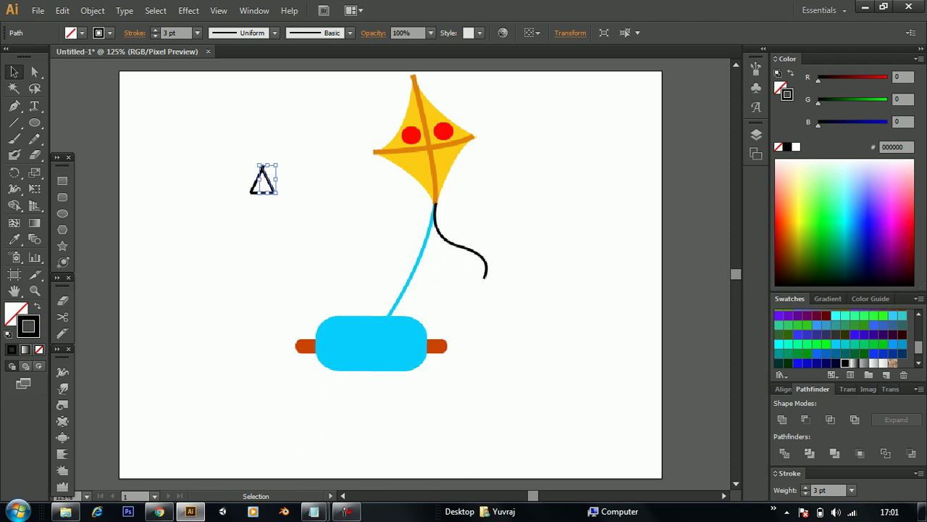
# Swap the small triangle's fill and stroke and make its fill pure red (FF0000) with no stroke.
pyautogui.hotkey('ctrl', 'shift', 'a')
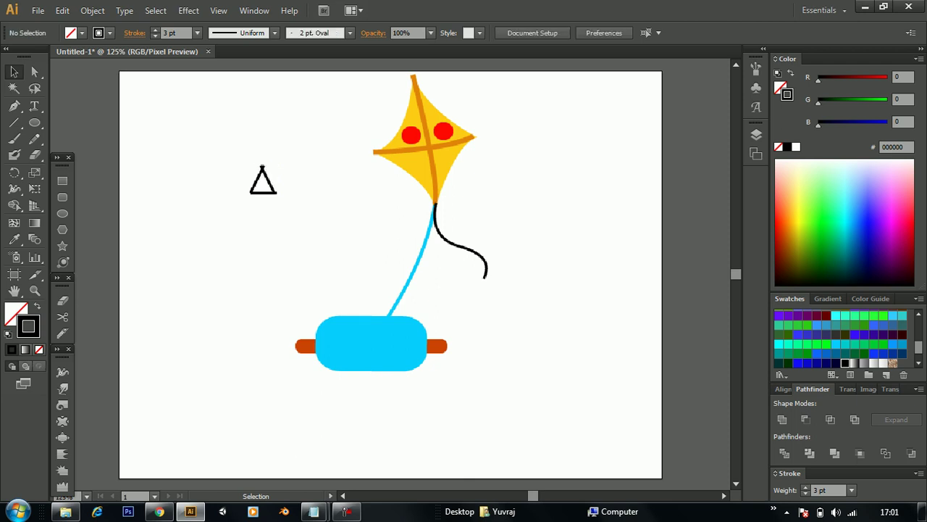
pyautogui.click(263, 181)
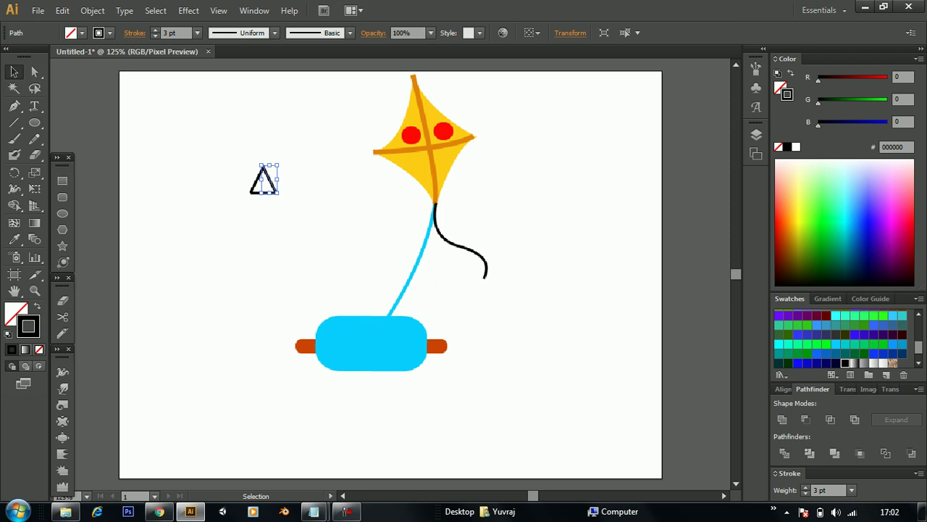
pyautogui.moveTo(242, 138); pyautogui.dragTo(298, 226)
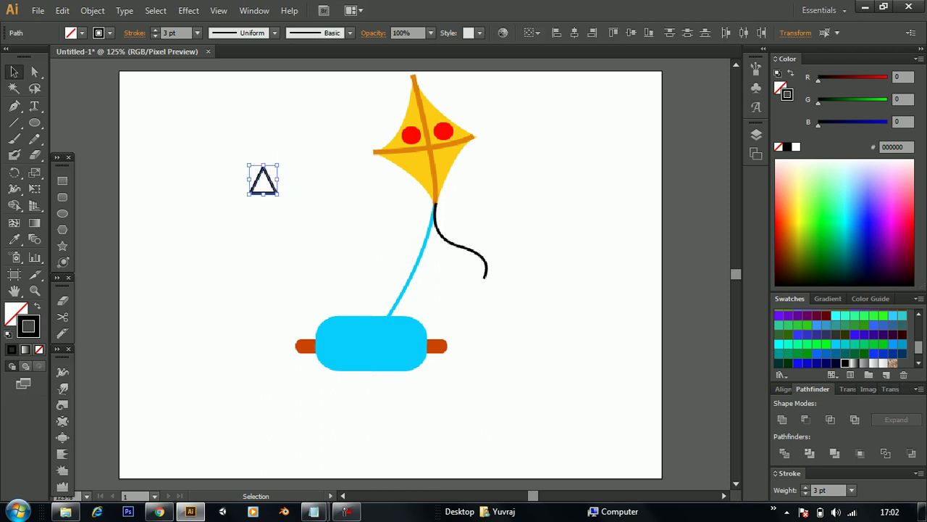
pyautogui.click(37, 306)
pyautogui.doubleClick(16, 313)
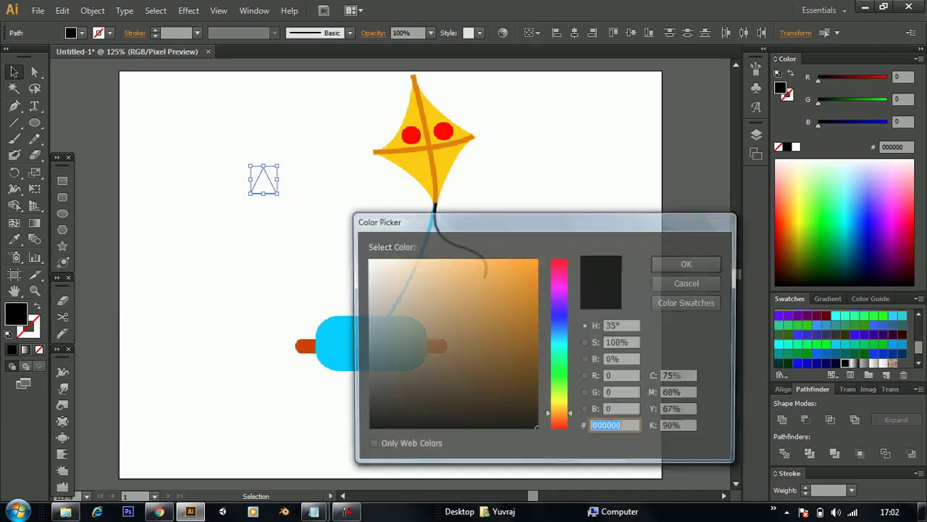
pyautogui.moveTo(559, 415); pyautogui.dragTo(559, 431)
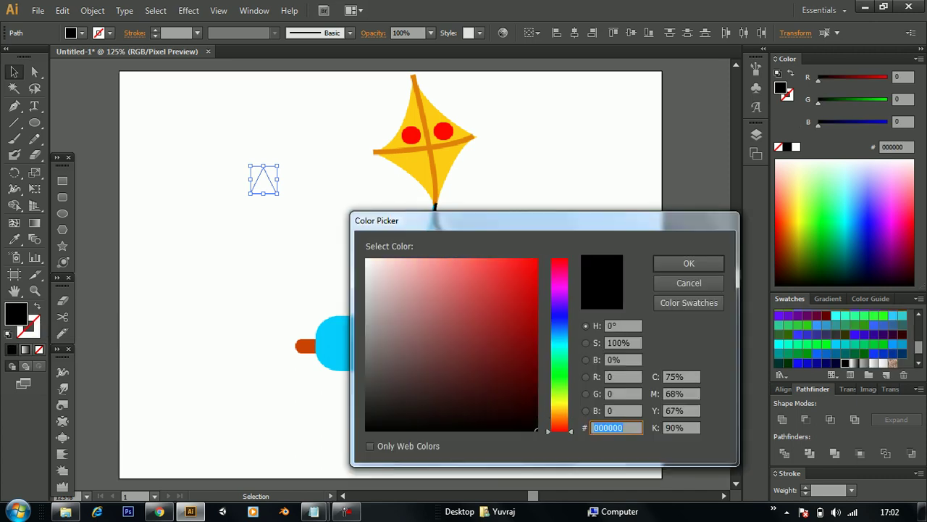
pyautogui.click(497, 316)
pyautogui.moveTo(497, 316); pyautogui.dragTo(537, 260)
pyautogui.click(689, 263)
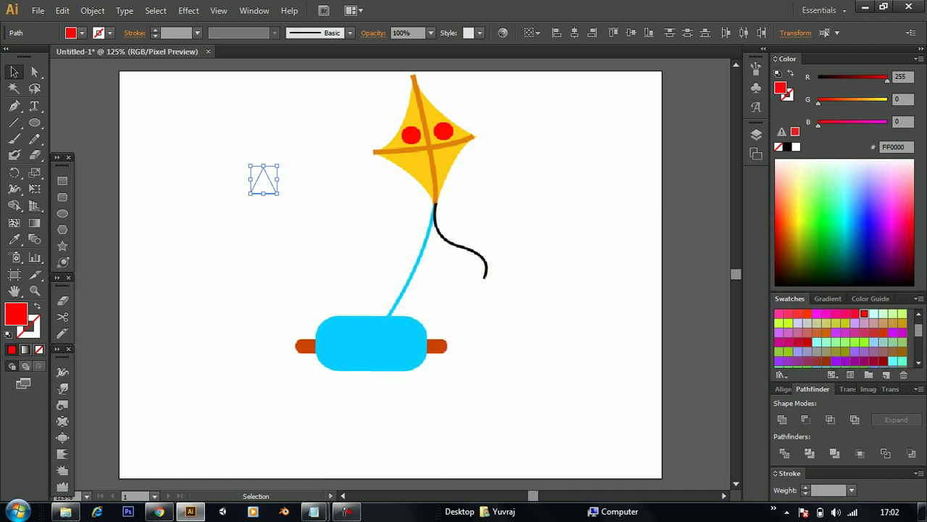
pyautogui.click(239, 152)
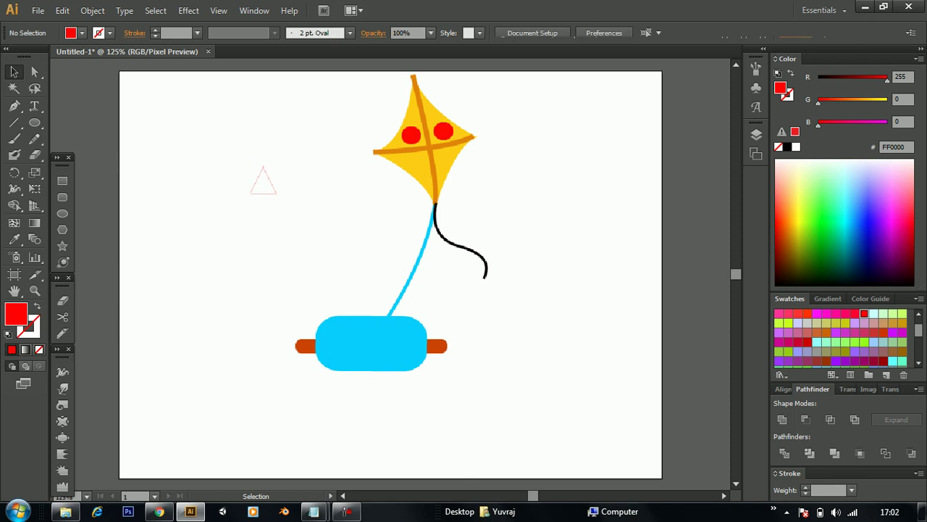
pyautogui.moveTo(248, 158); pyautogui.dragTo(291, 205)
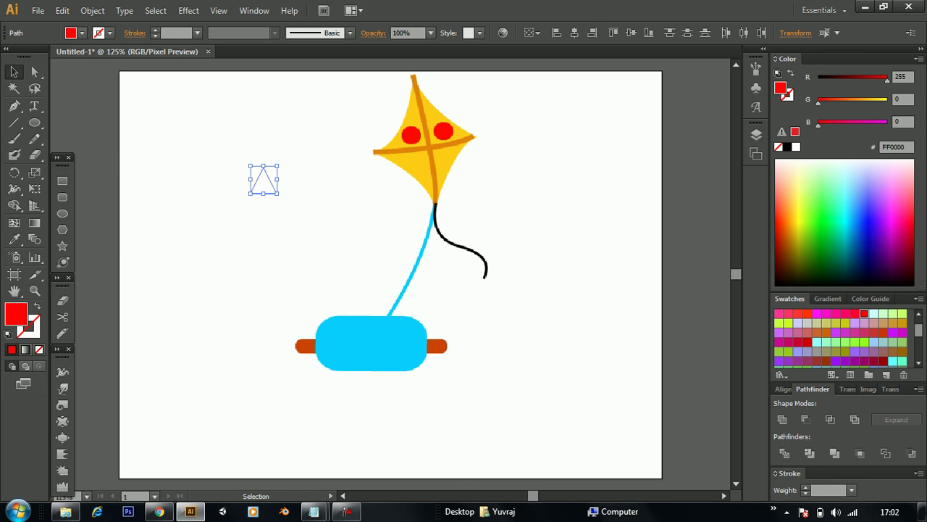
# Delete the small triangle and the blue spool with its string, then move the kite and tail down-left.
pyautogui.press('Delete')
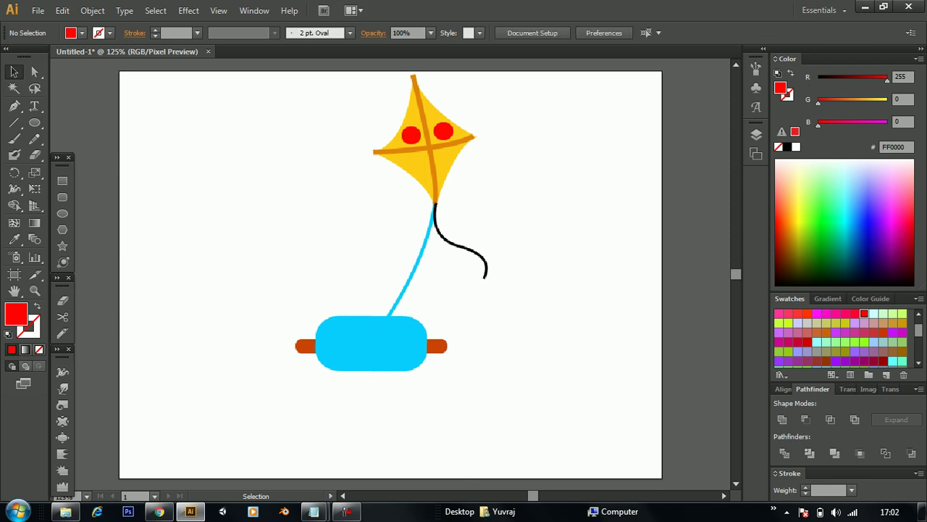
pyautogui.moveTo(265, 332); pyautogui.dragTo(490, 397)
pyautogui.press('Delete')
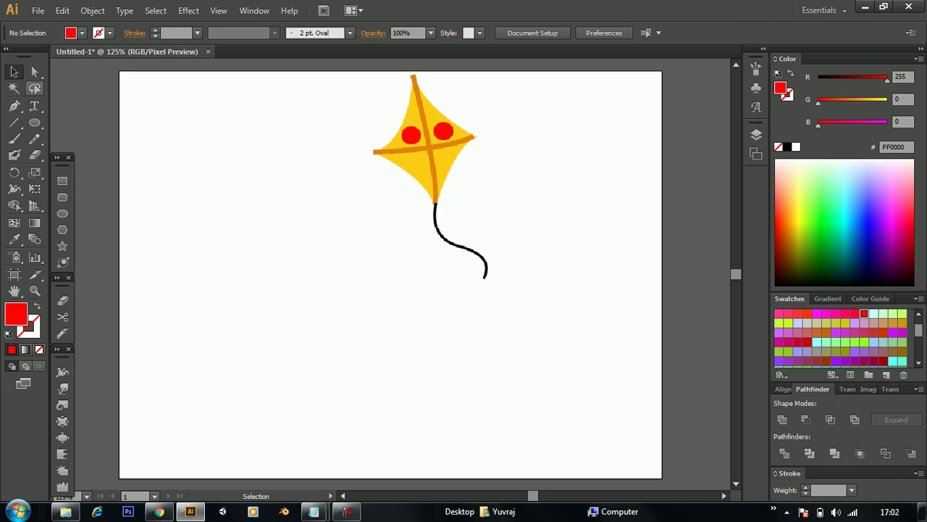
pyautogui.moveTo(378, 81); pyautogui.dragTo(507, 243)
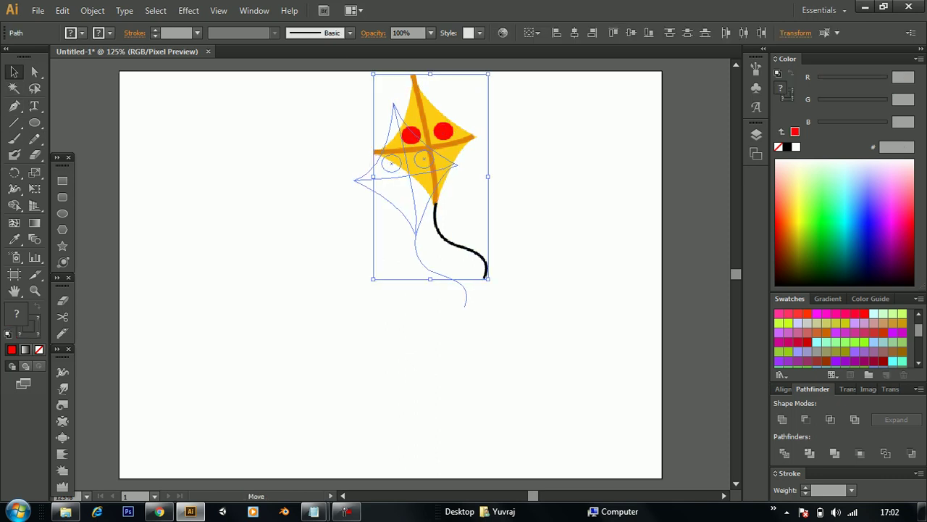
pyautogui.moveTo(430, 152); pyautogui.dragTo(411, 180)
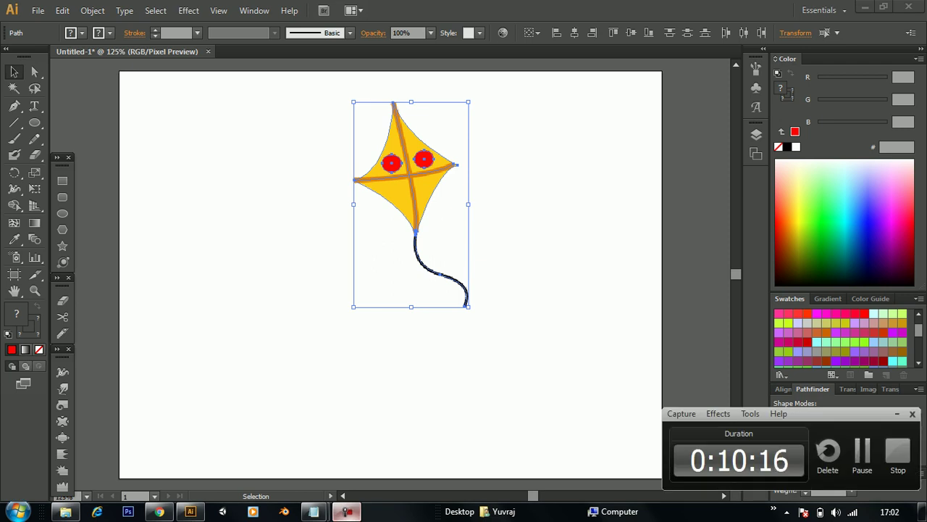
pyautogui.hotkey('ctrl', 'shift', 'a')
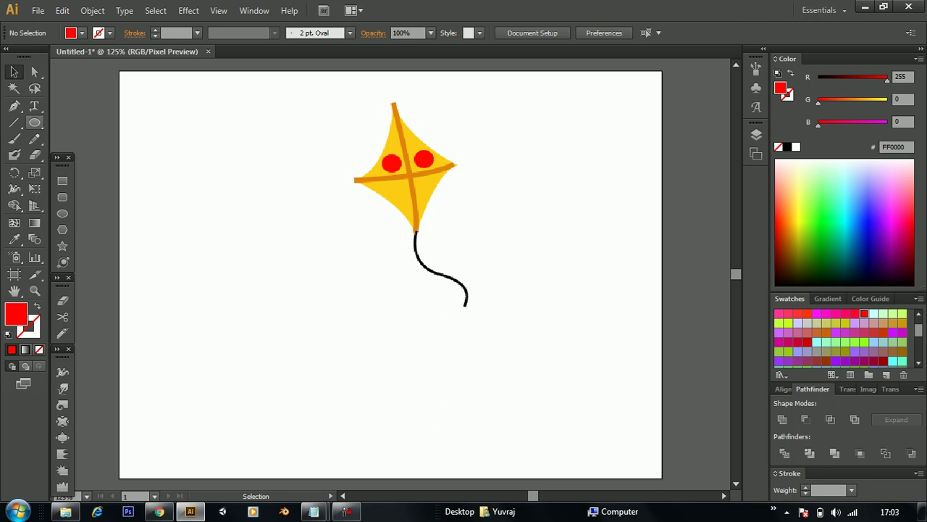
# Place a horizontal text insertion point below the kite, then switch to the downloaded fonts folder.
pyautogui.click(34, 106)
pyautogui.click(95, 154)
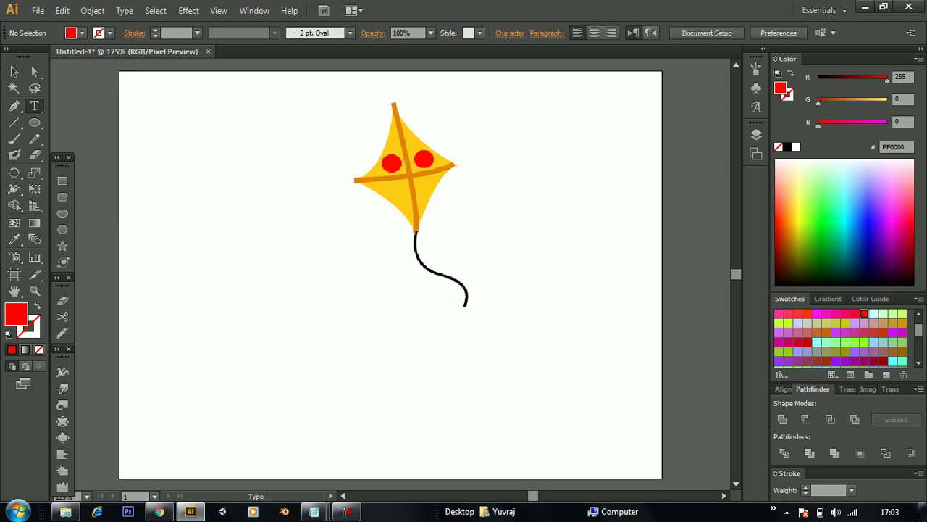
pyautogui.click(343, 381)
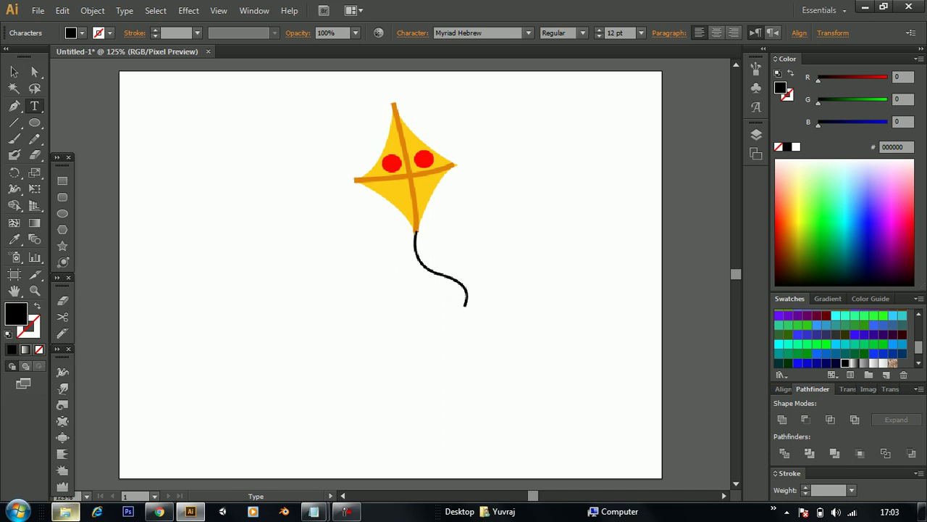
pyautogui.click(65, 511)
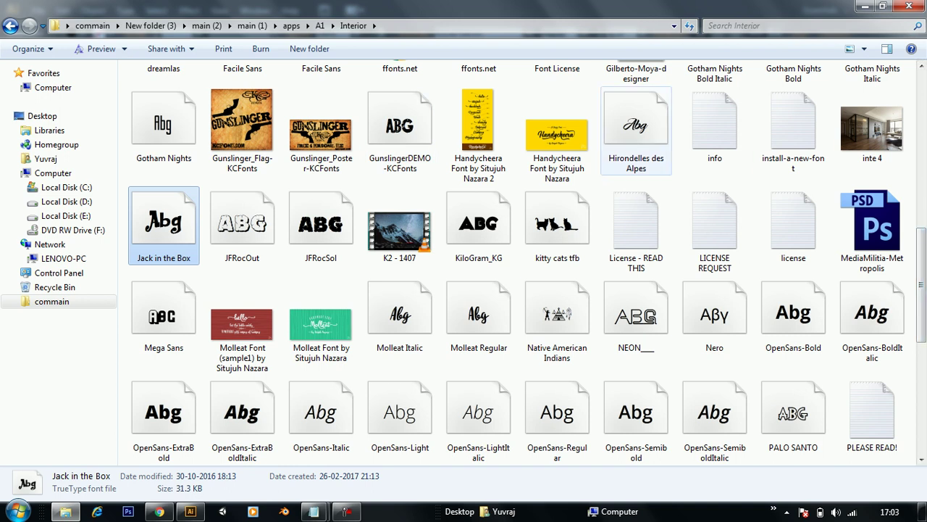
# Install the Hirondelles des Alpes font, replacing the existing copy, and return to Illustrator.
pyautogui.doubleClick(636, 127)
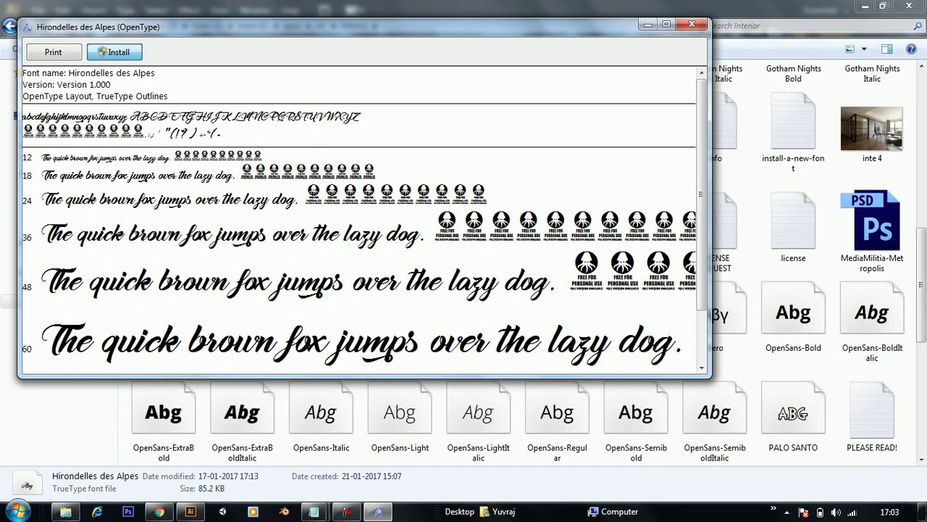
pyautogui.click(114, 52)
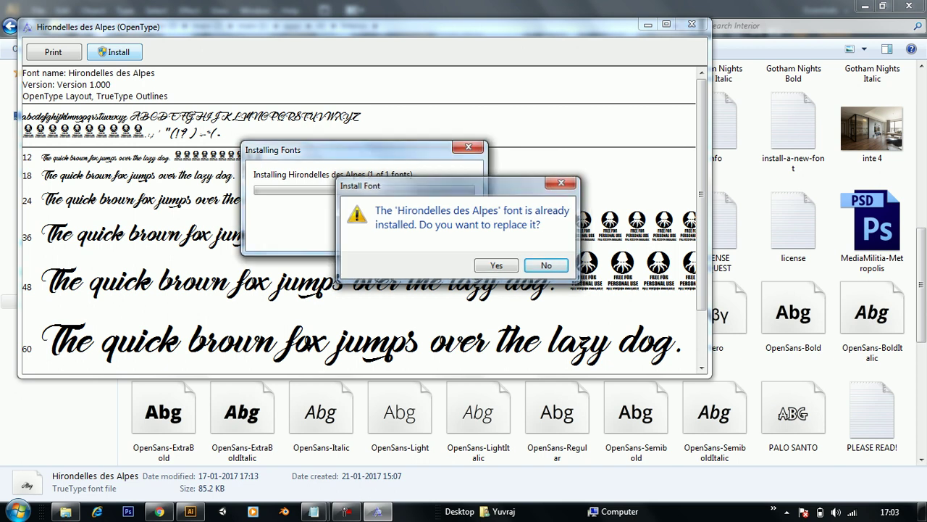
pyautogui.press('y')
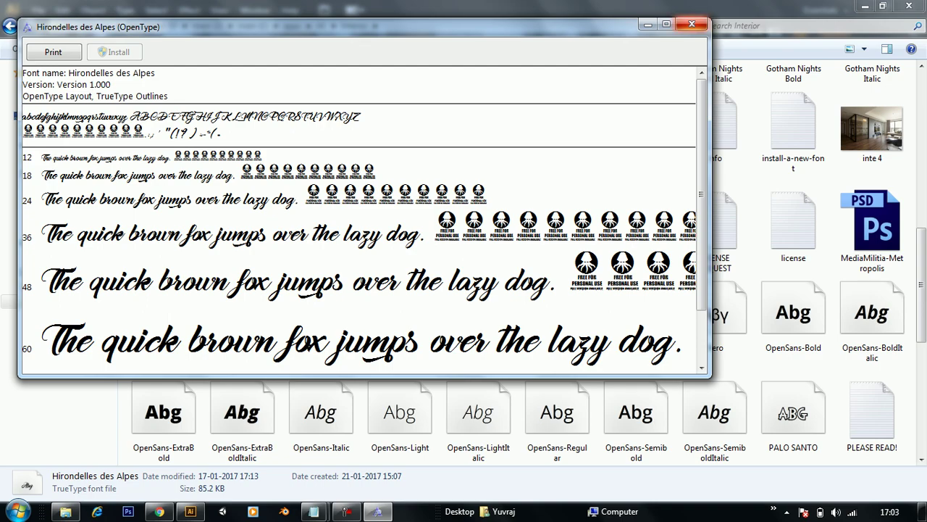
pyautogui.click(692, 24)
pyautogui.click(190, 511)
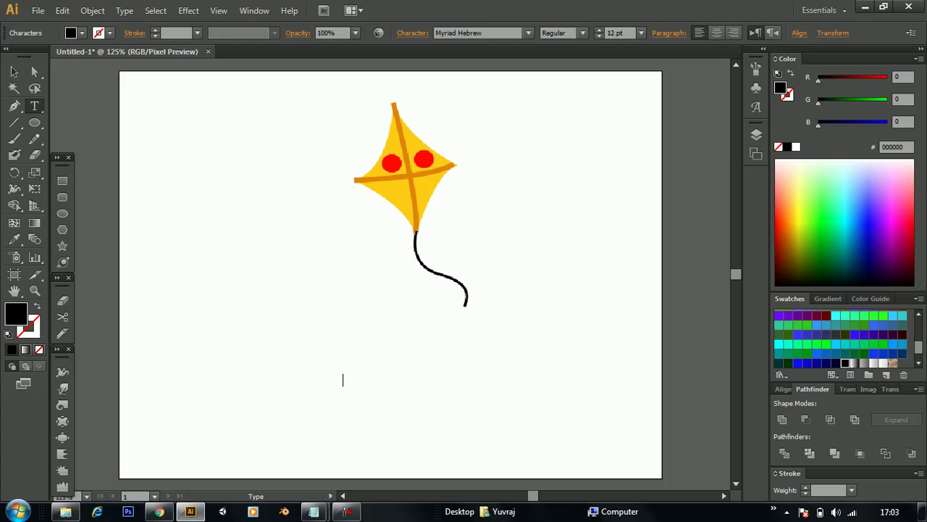
# Set the font to Hirondelles des Alpes at 48 pt and type 'logo' below the kite.
pyautogui.click(478, 33)
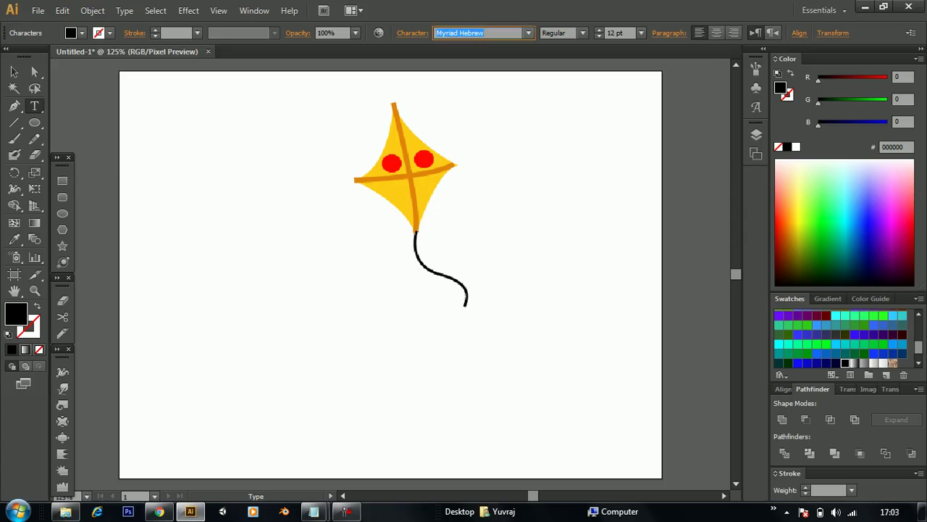
pyautogui.write('Hi')
pyautogui.press('Return')
pyautogui.write('rondelles des Alpes')
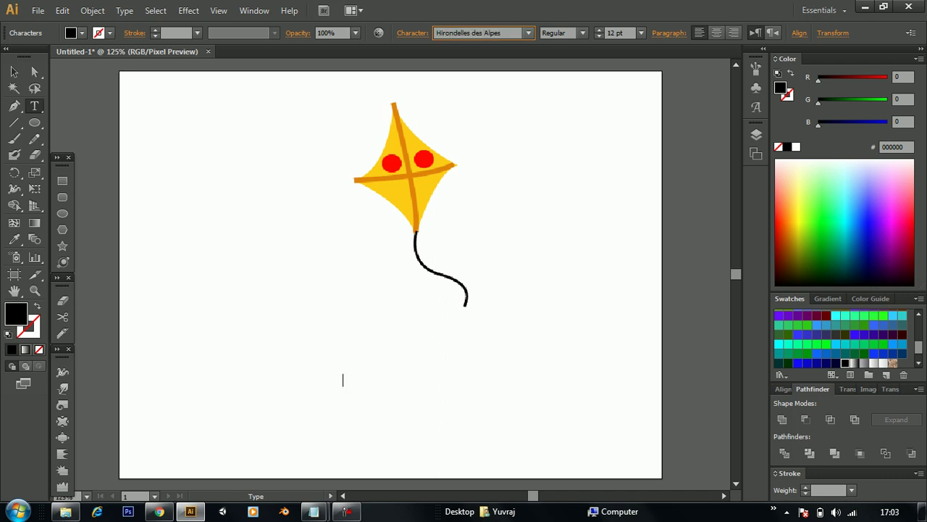
pyautogui.press('Return')
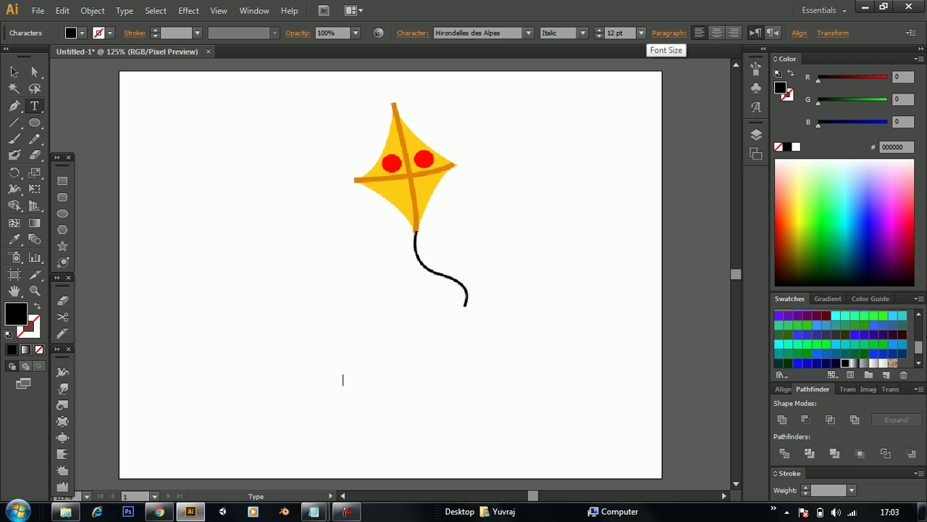
pyautogui.click(641, 33)
pyautogui.click(658, 245)
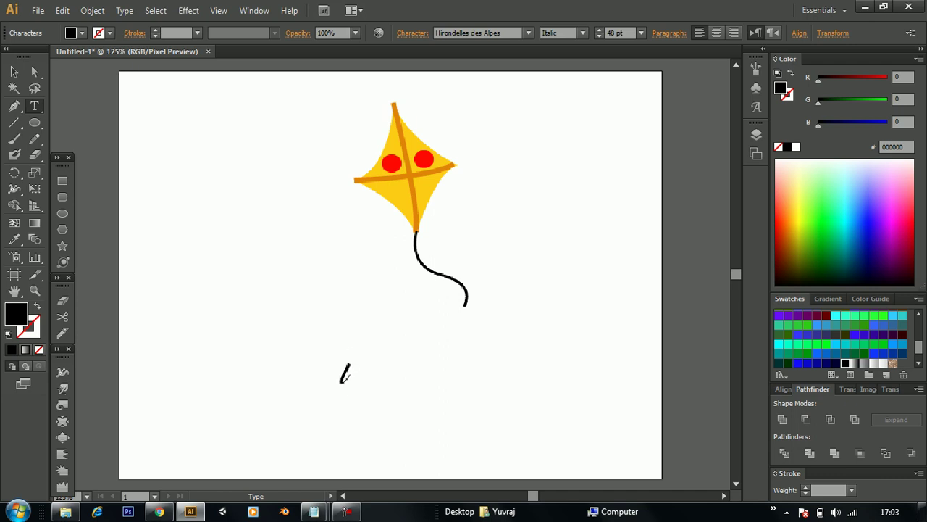
pyautogui.write('ogo')
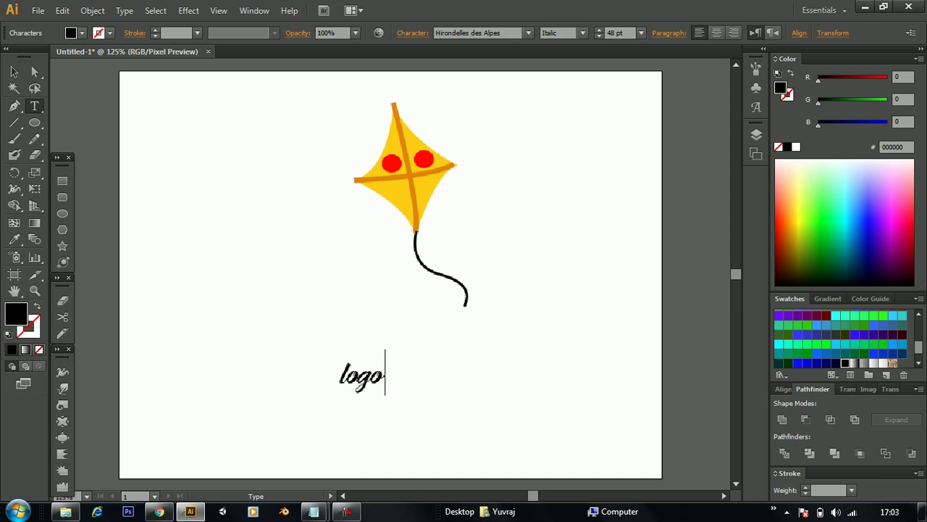
# Enlarge the 'logo' text and nudge it into place beneath the kite's tail.
pyautogui.click(14, 72)
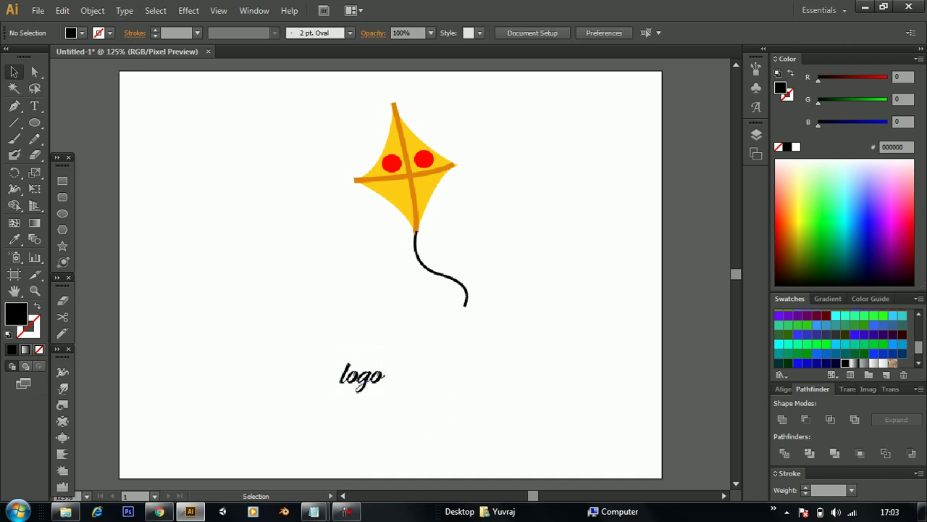
pyautogui.moveTo(386, 350); pyautogui.dragTo(463, 268)
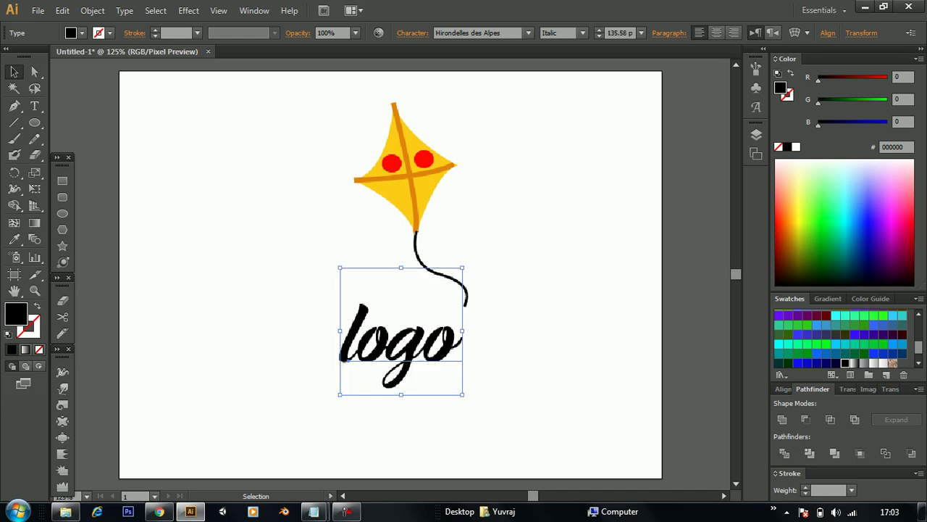
pyautogui.moveTo(400, 334); pyautogui.dragTo(389, 345)
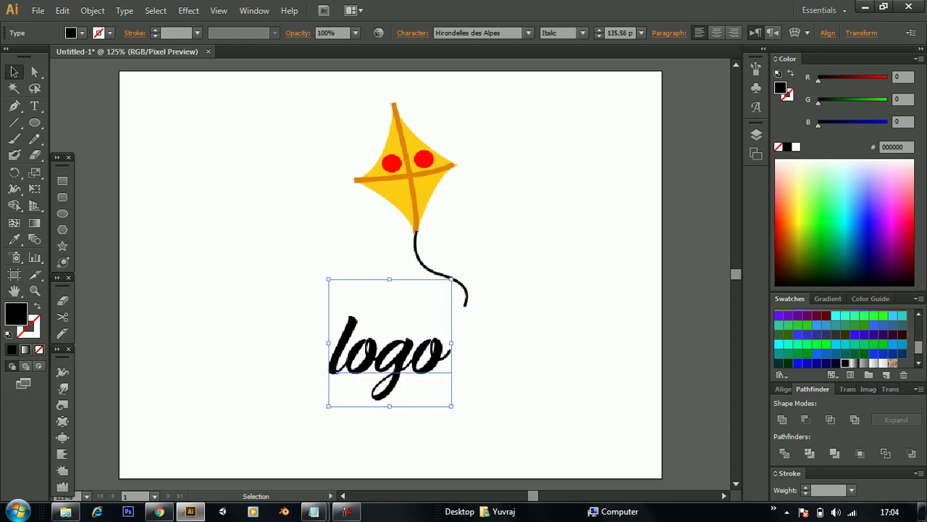
pyautogui.click(249, 268)
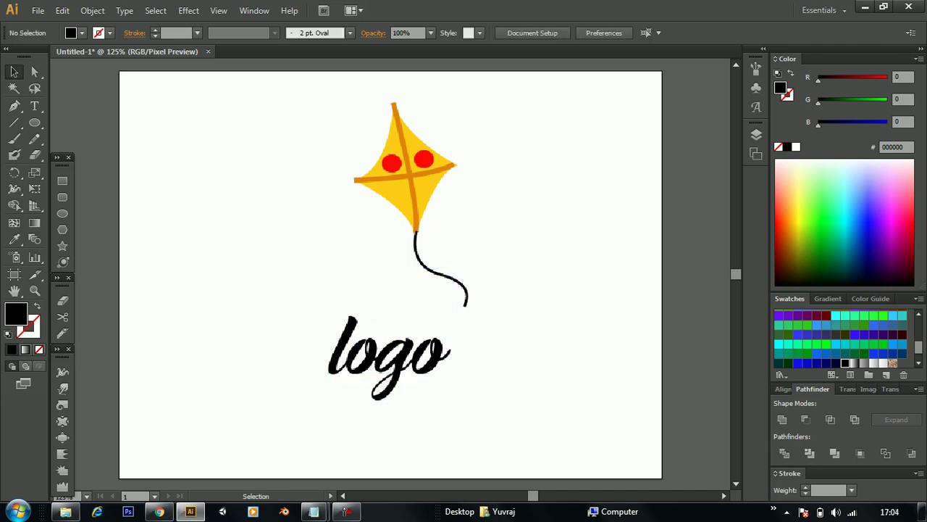
pyautogui.click(62, 180)
# Draw a rectangle covering the whole artboard and send it behind the kite artwork.
pyautogui.moveTo(110, 66)
pyautogui.mouseDown()
pyautogui.moveTo(652, 480)
pyautogui.moveTo(669, 481)
pyautogui.mouseUp()
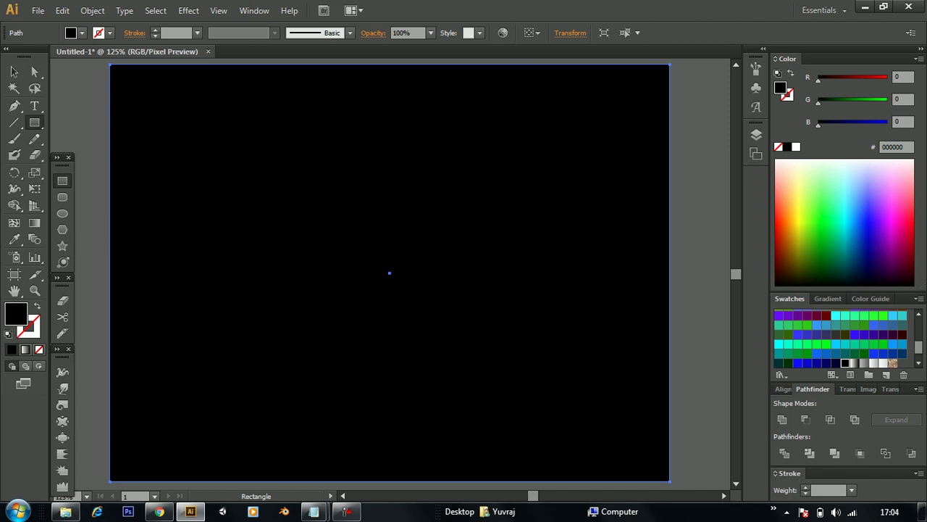
pyautogui.click(14, 71)
pyautogui.rightClick(199, 167)
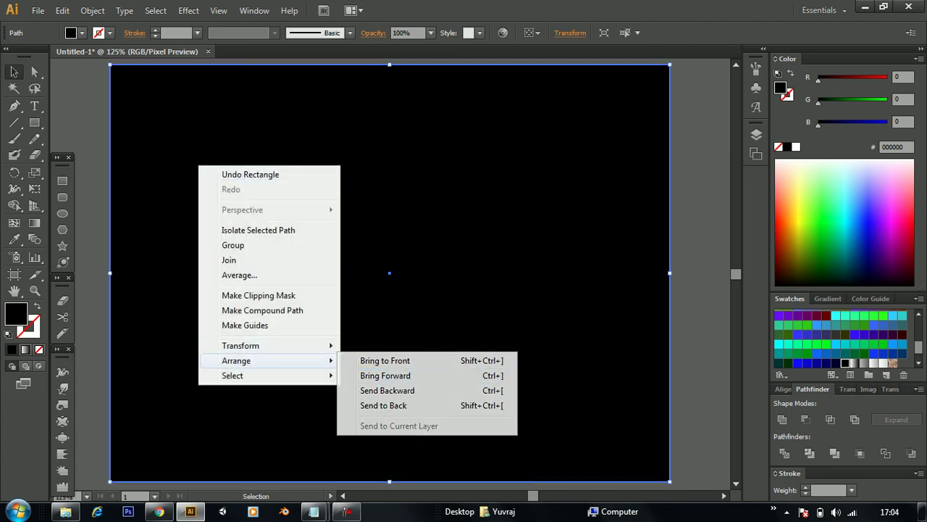
pyautogui.click(384, 405)
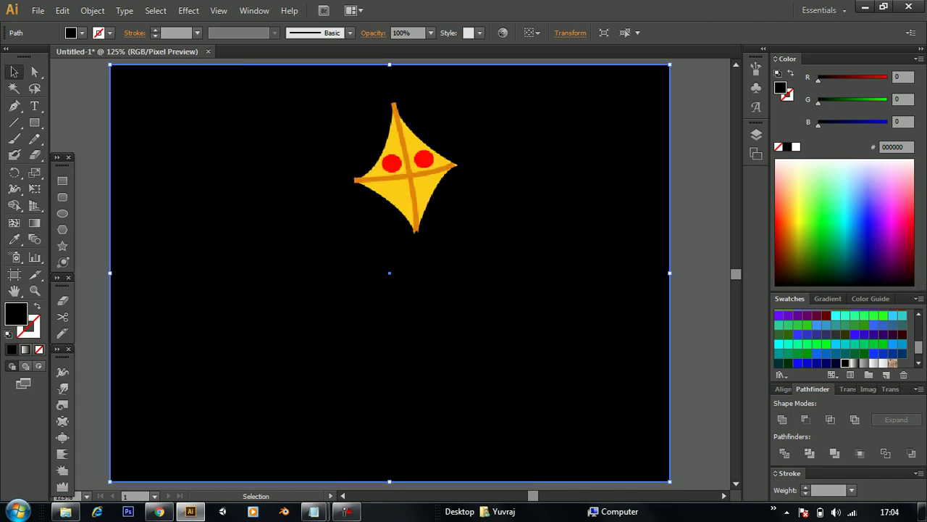
# Fill the background rectangle with bright yellow, ending at #FFF200.
pyautogui.doubleClick(16, 313)
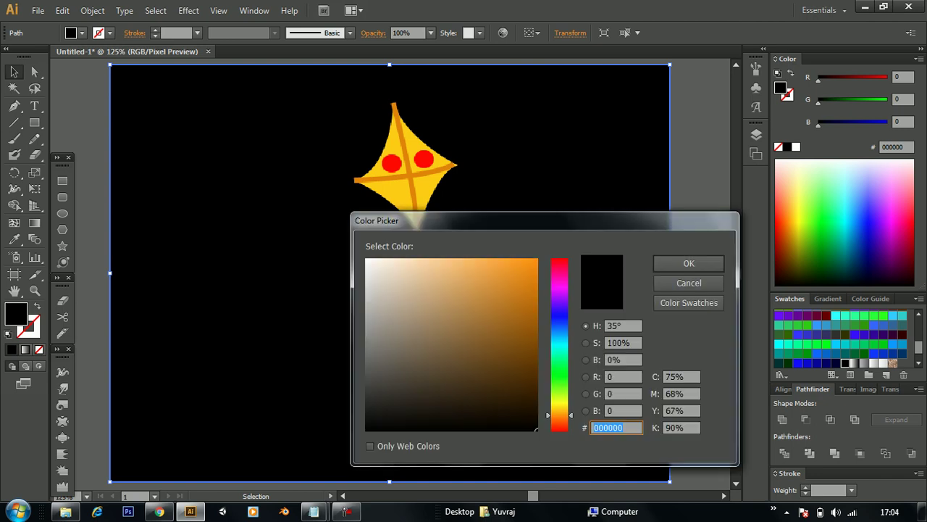
pyautogui.write('FF9100')
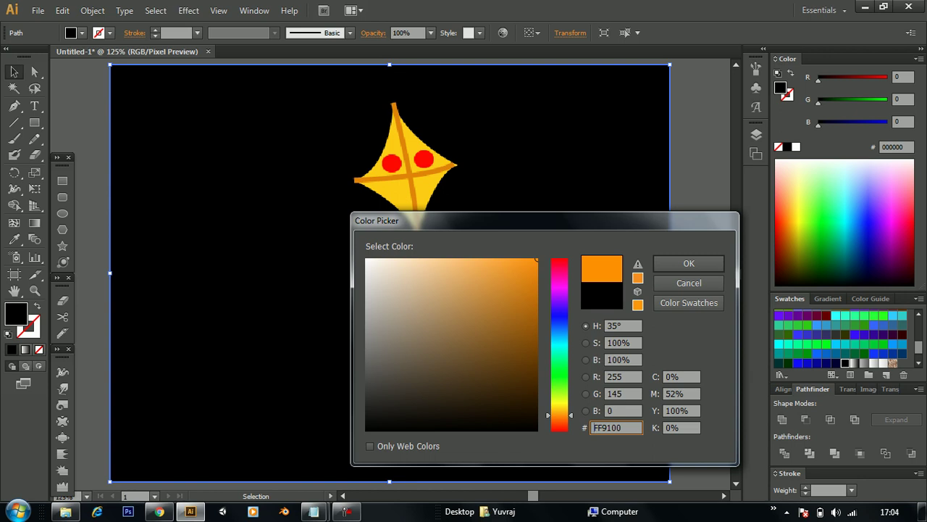
pyautogui.write('FFCE00')
pyautogui.press('Return')
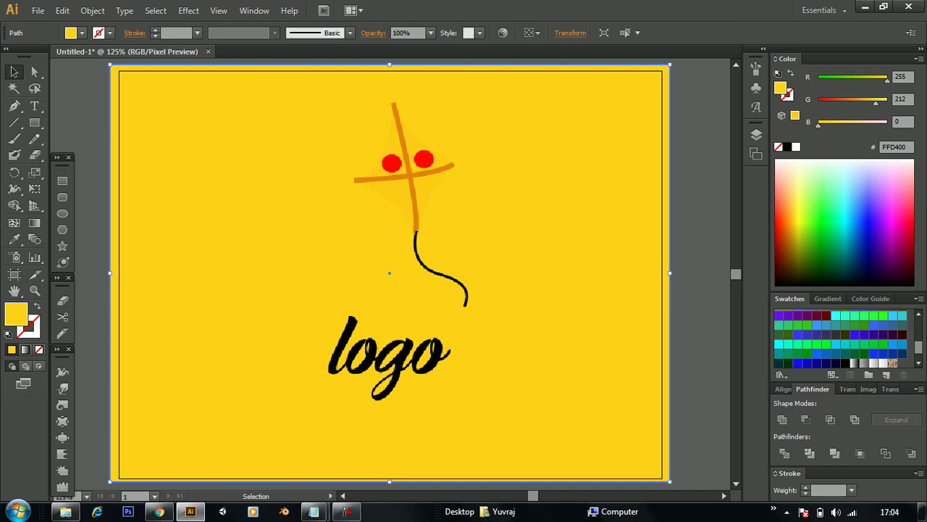
pyautogui.rightClick(260, 156)
pyautogui.moveTo(301, 351)
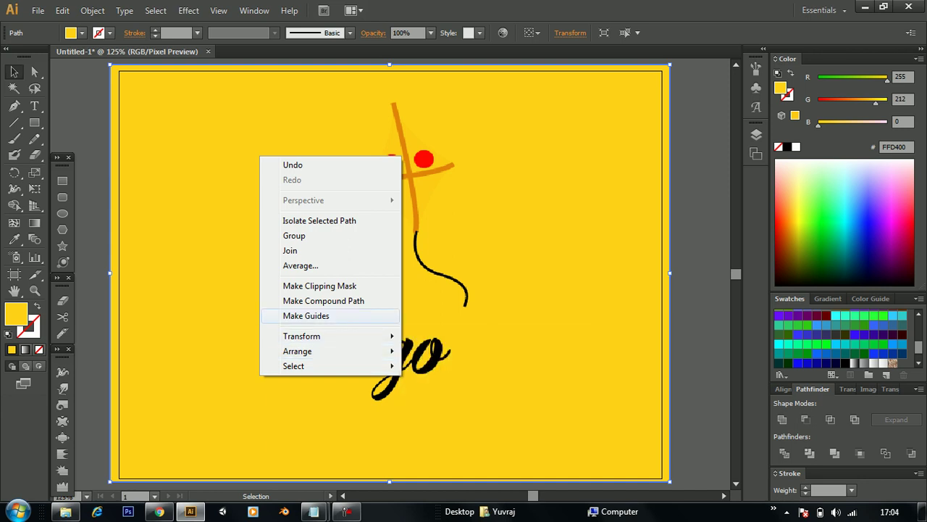
pyautogui.press('Escape')
pyautogui.doubleClick(16, 313)
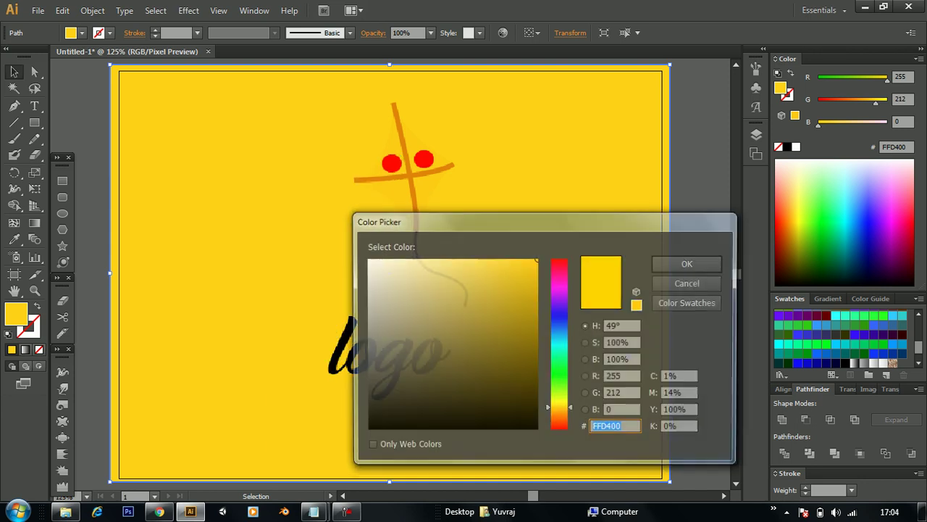
pyautogui.moveTo(559, 408); pyautogui.dragTo(559, 400)
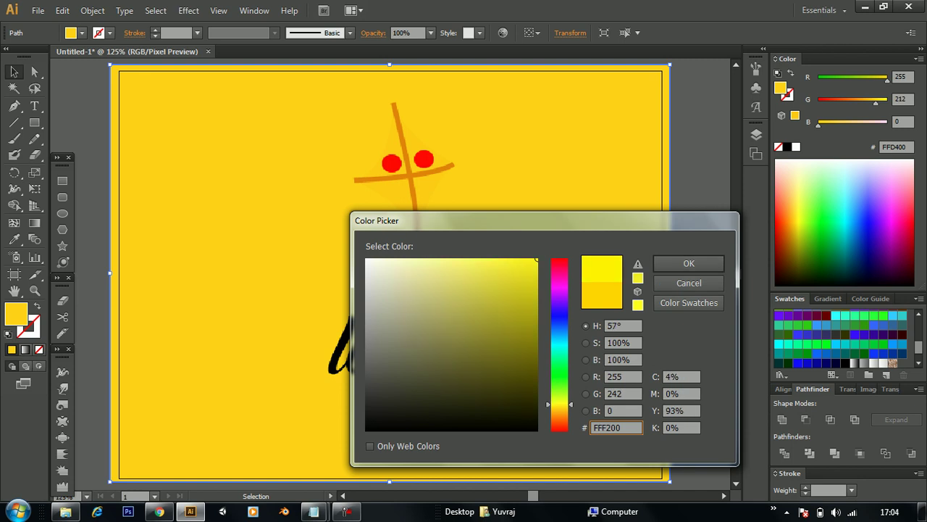
pyautogui.click(689, 263)
pyautogui.hotkey('ctrl', 'shift', 'a')
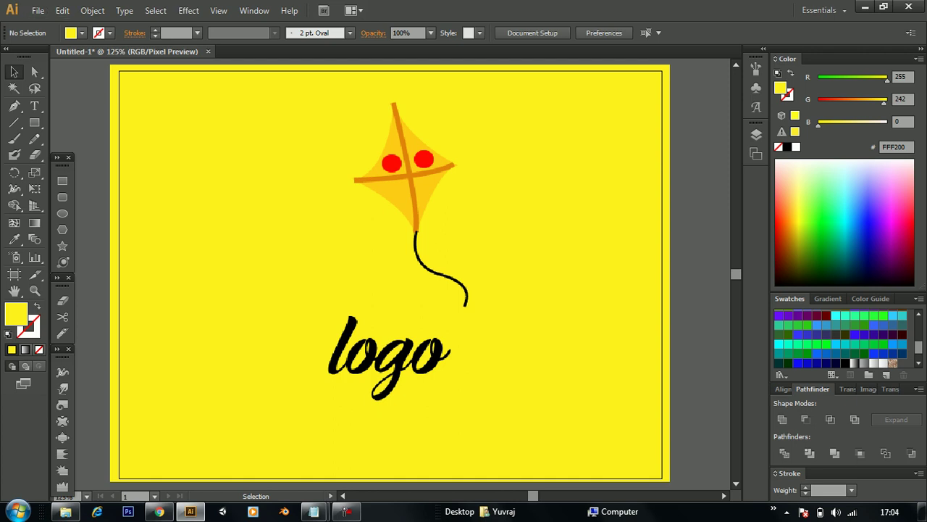
pyautogui.moveTo(314, 511)
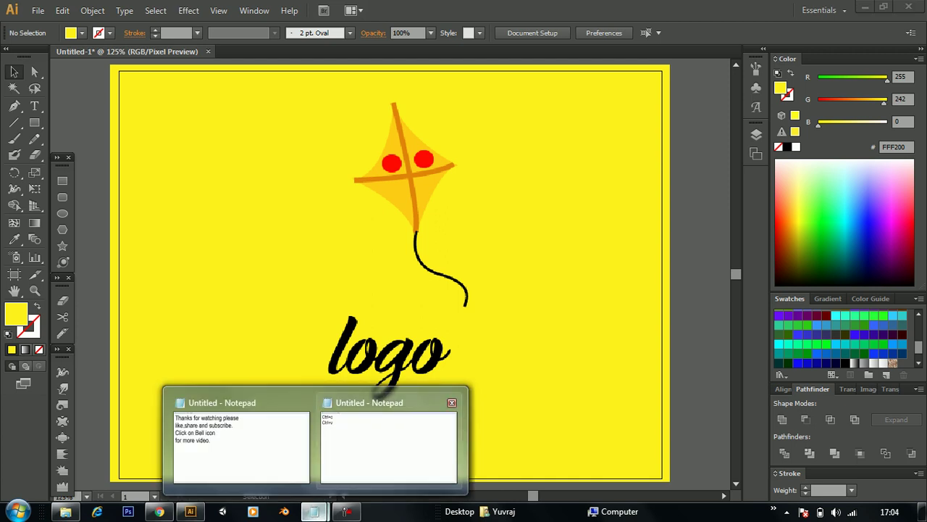
# Bring the Notepad thank-you note to the front, then Alt+Tab to the desktop.
pyautogui.click(210, 432)
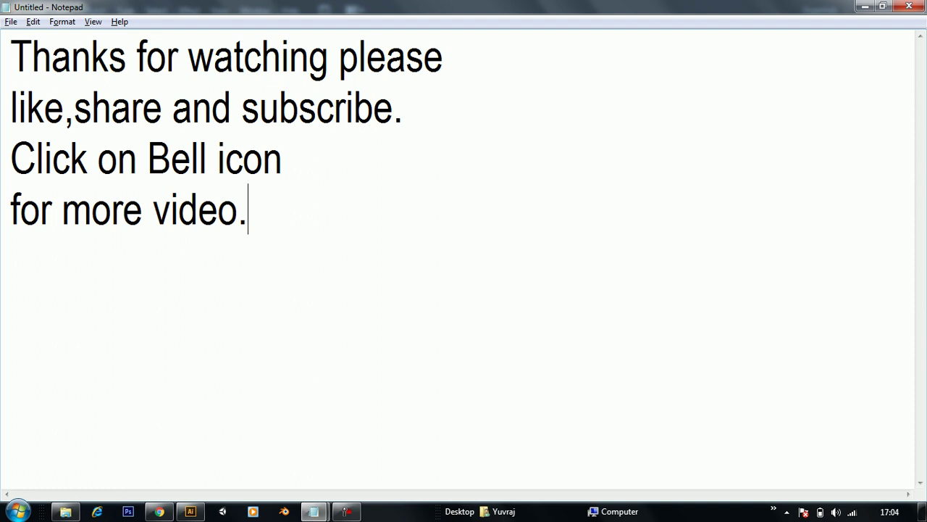
pyautogui.hotkey('alt', 'Tab')
pyautogui.hotkey('alt', 'Tab')
pyautogui.hotkey('alt', 'Tab')
pyautogui.hotkey('alt', 'Tab')
pyautogui.hotkey('alt', 'Tab')
pyautogui.hotkey('alt', 'Tab')
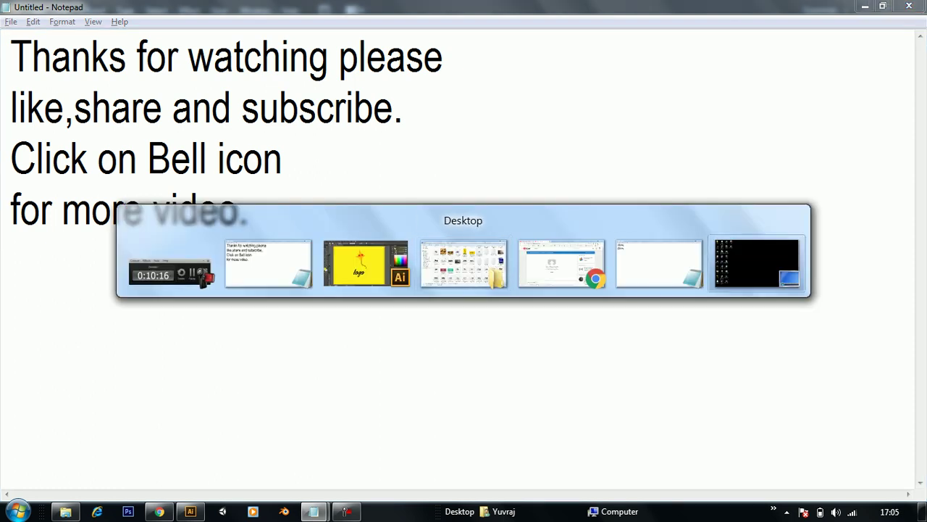